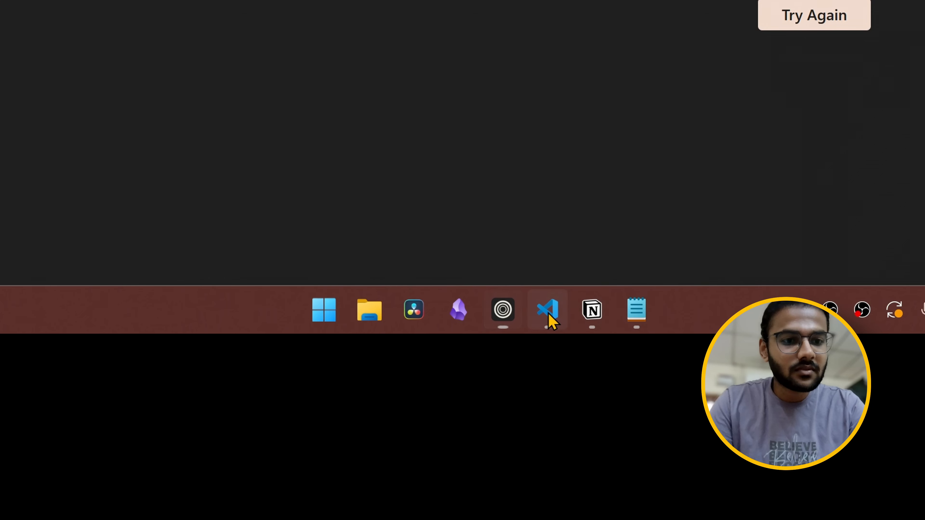
Step: Switch to Visual Studio Code with the ShareBin project's terminal
click(547, 310)
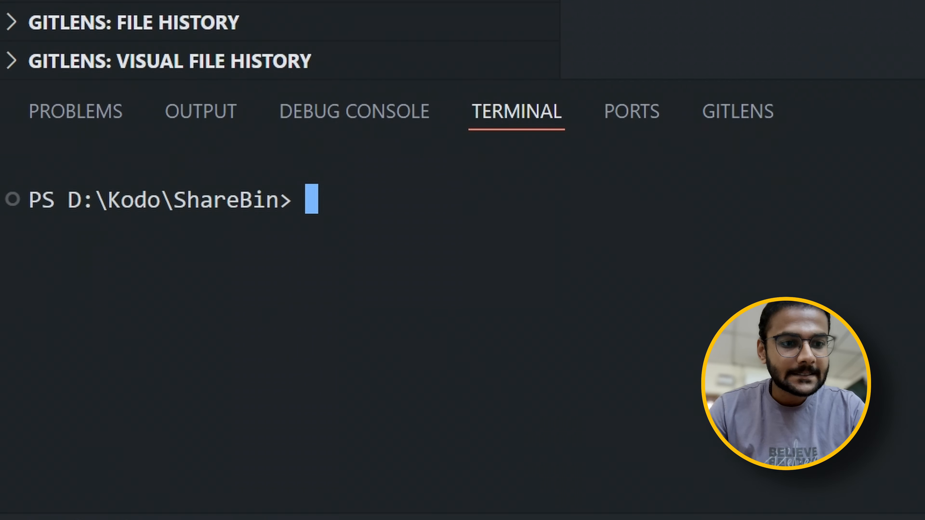
text(png)
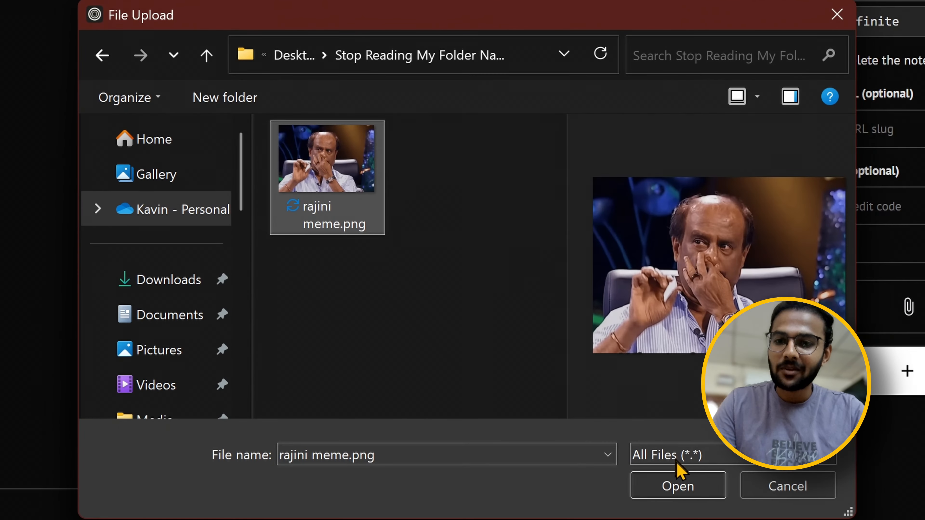
Step: Attach the file rajini meme.png to the note for upload
click(676, 469)
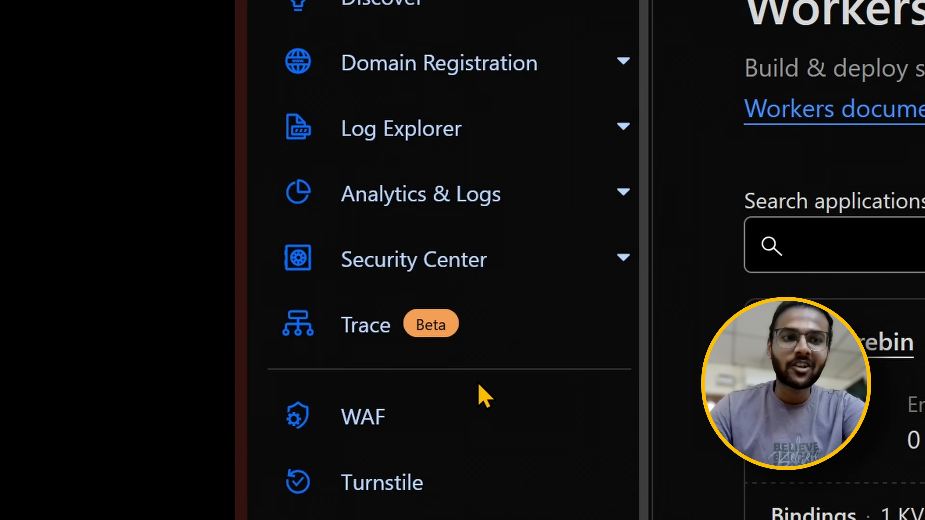
scroll(484, 397, down, 5)
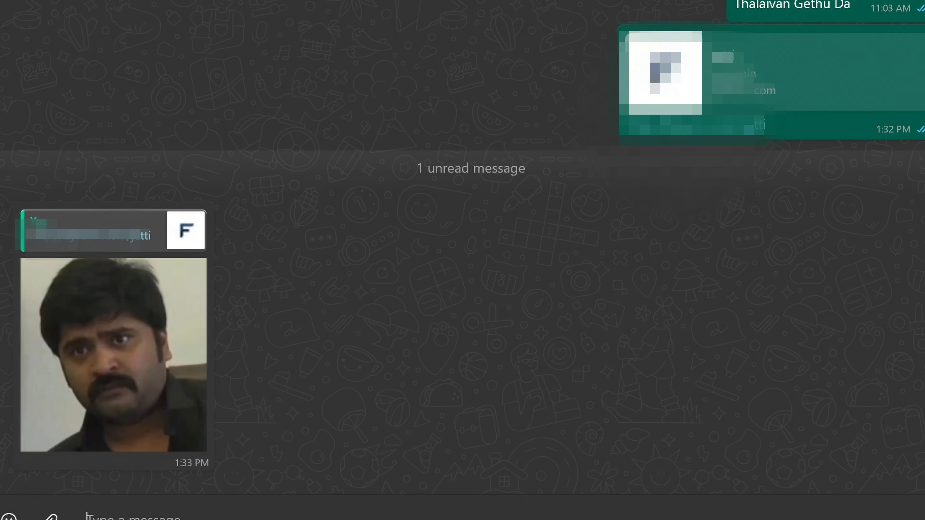
drag(544, 251, 184, 218)
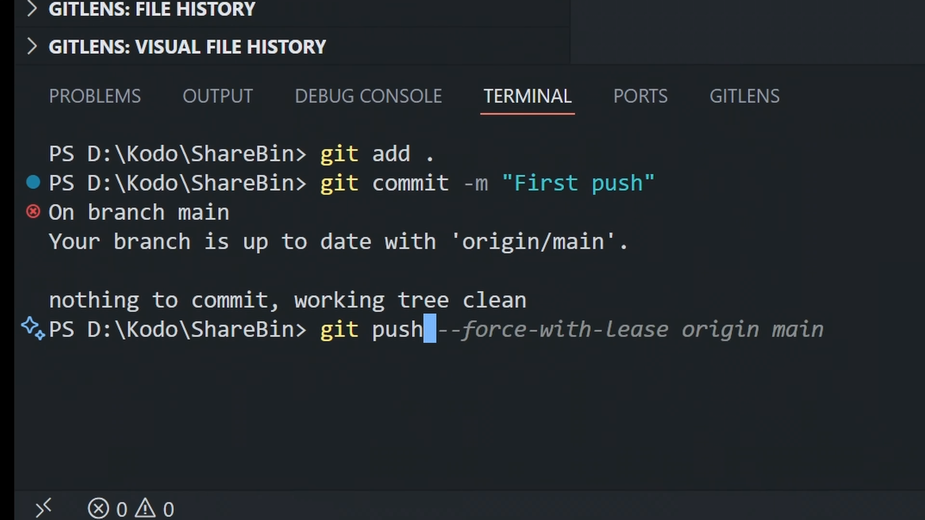
Step: Push the ShareBin project's commits to the remote repository with git push
key(Return)
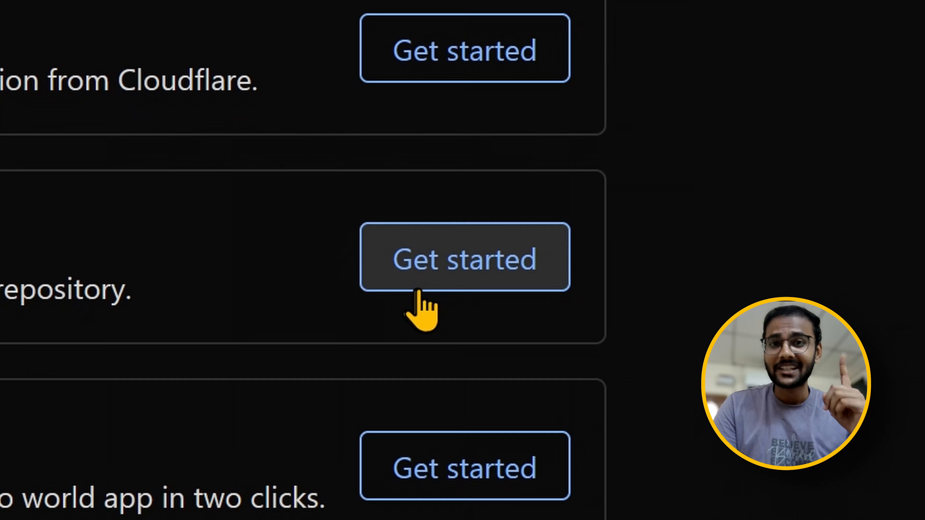
Step: Start a Cloudflare Workers application from an existing Git repository, then create and deploy it
click(445, 278)
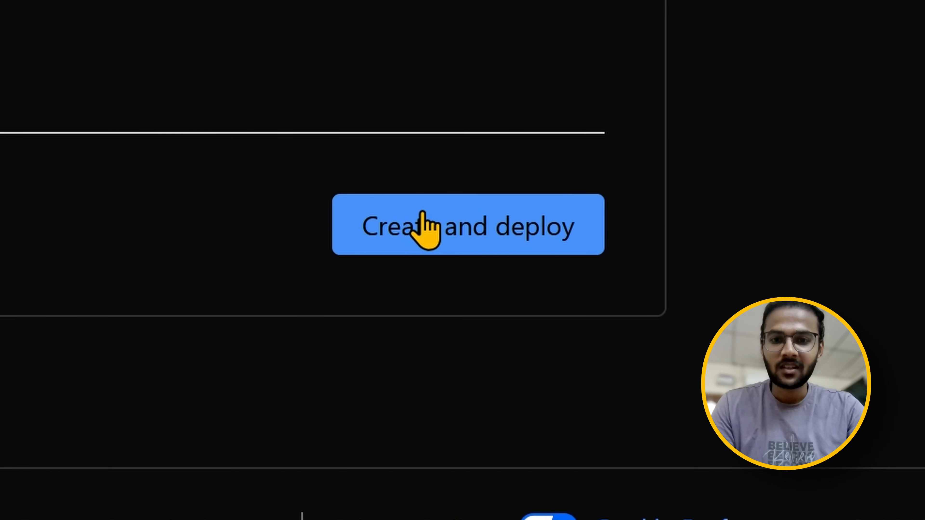
click(423, 223)
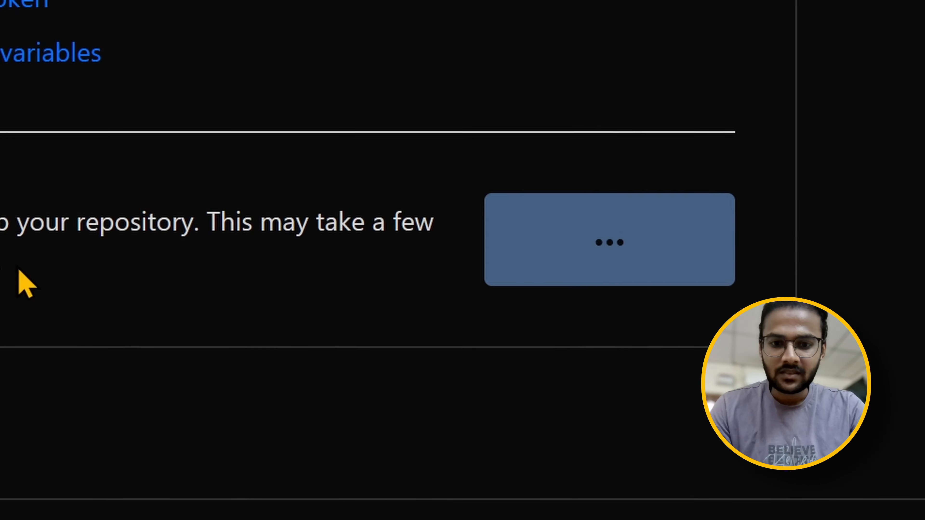
drag(340, 279, 201, 212)
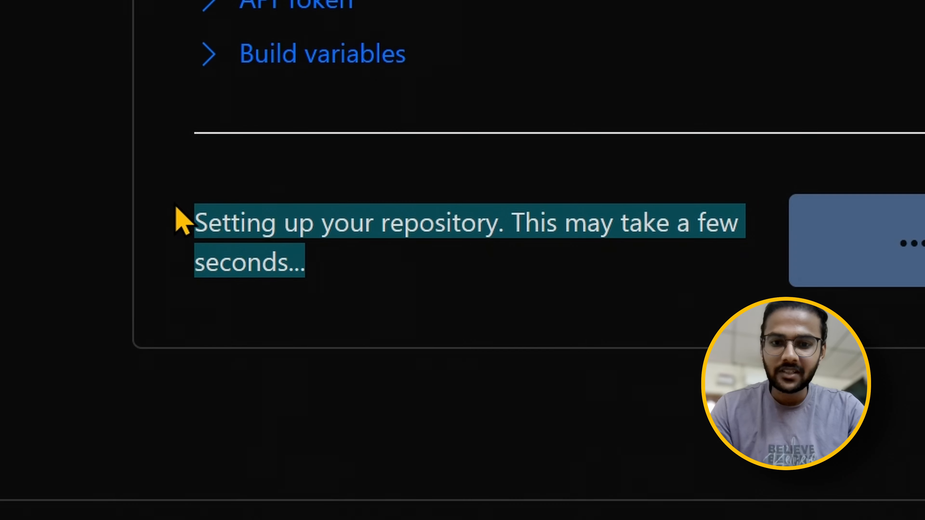
click(423, 275)
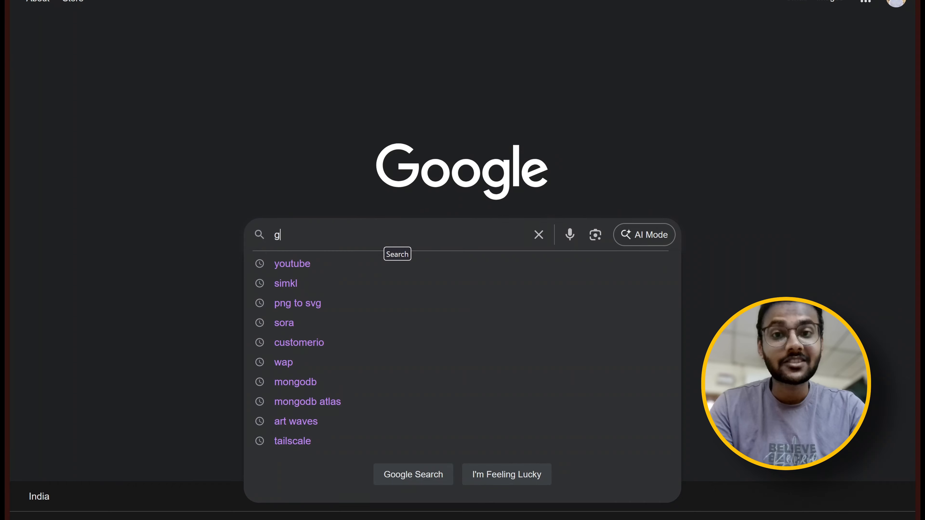
Step: Search Google for "google" and open the Google homepage from the results
text(oogle)
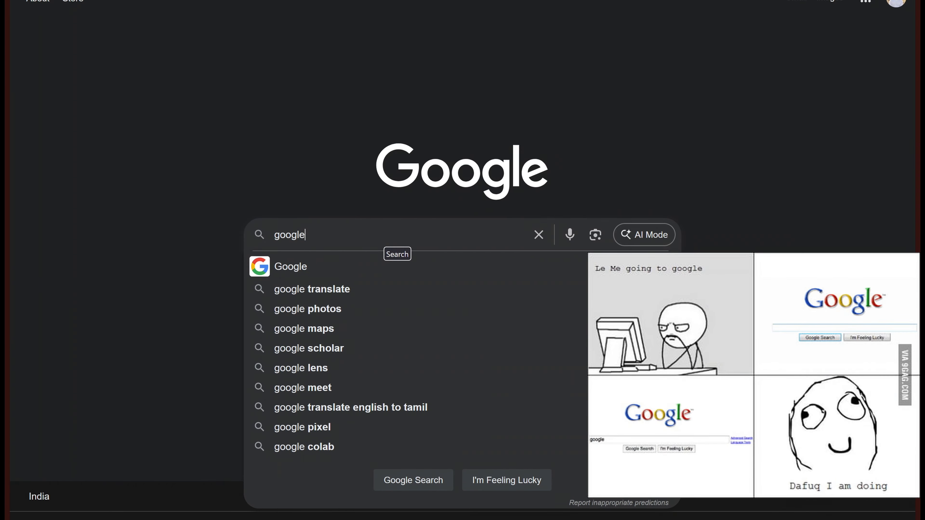
key(Return)
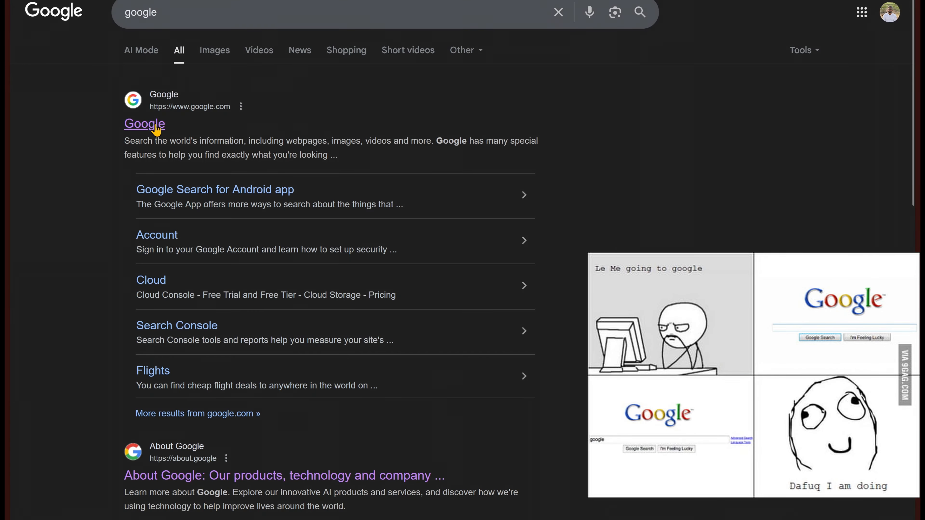
click(157, 125)
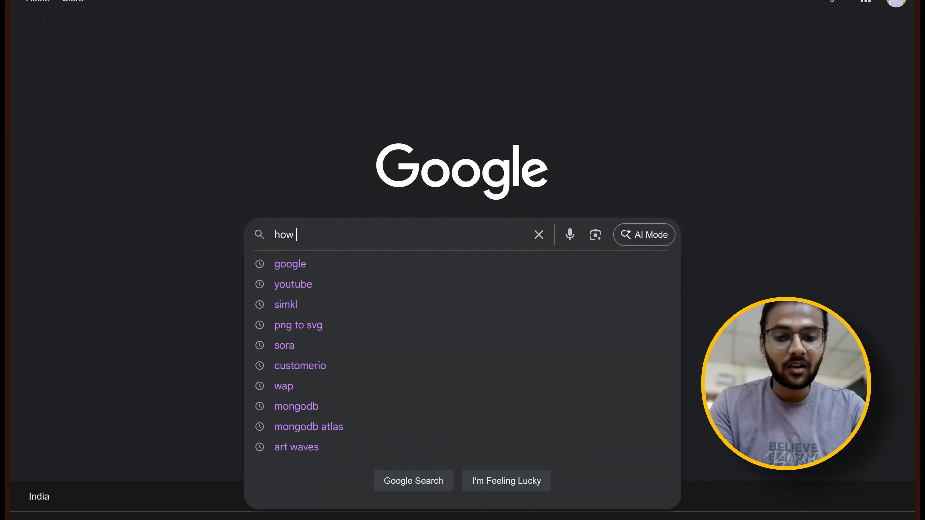
Step: Search Google for "how to buy a domain" and look through the results for domain registrars
text(to buy )
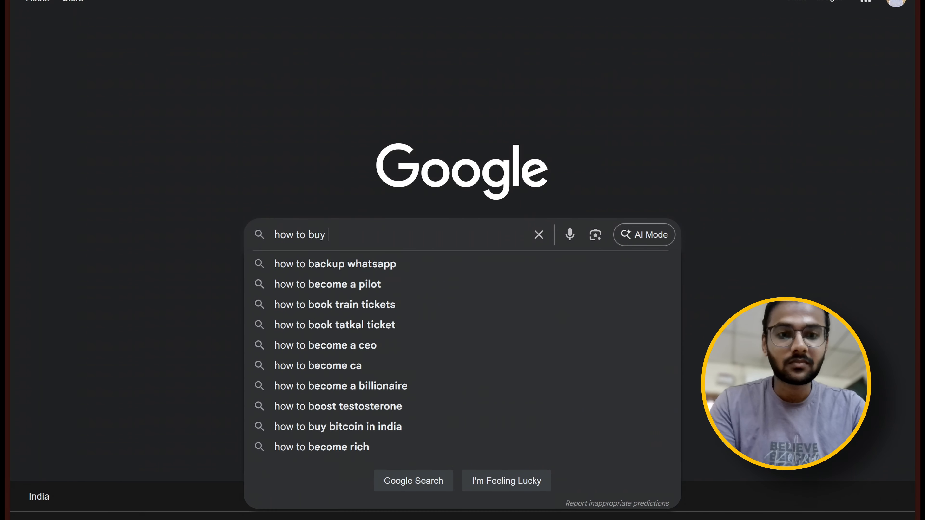
text(a domain)
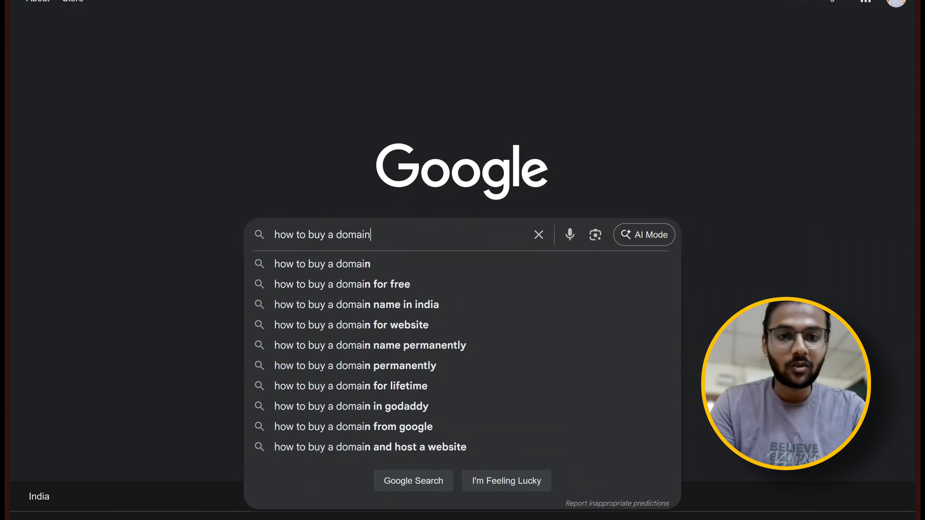
key(Return)
scroll(337, 309, down, 15)
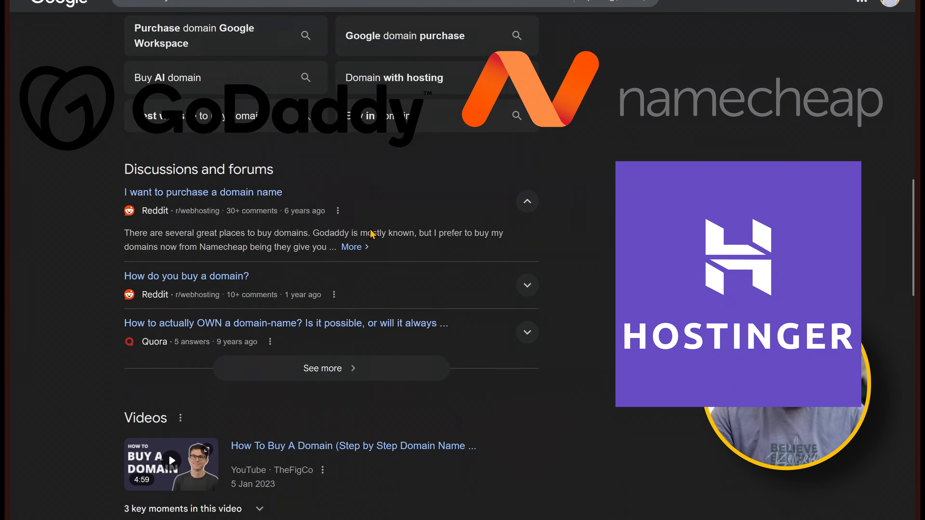
scroll(371, 234, down, 15)
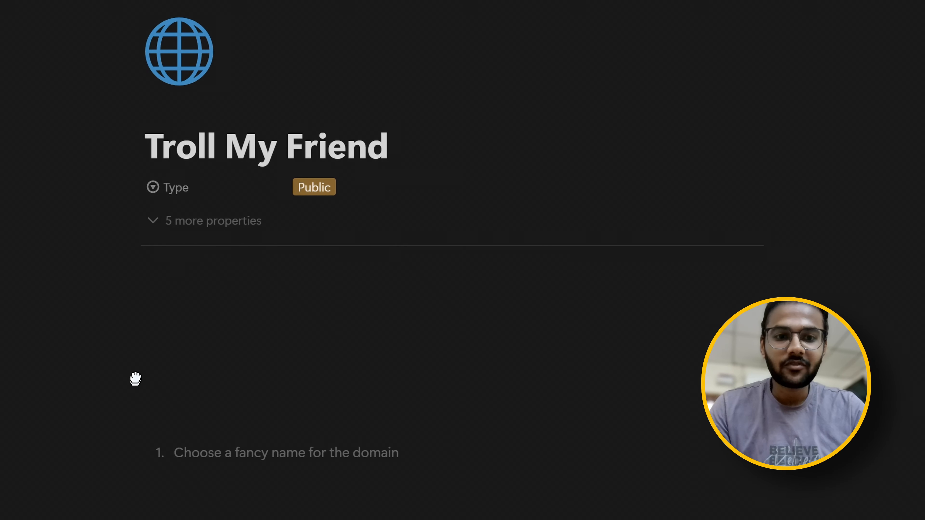
Step: Arrange the Troll My Friend list: choose a name, buy a .com domain, set it in Cloudflare Workers' custom domain settings, wait 5 minutes
drag(135, 378, 142, 278)
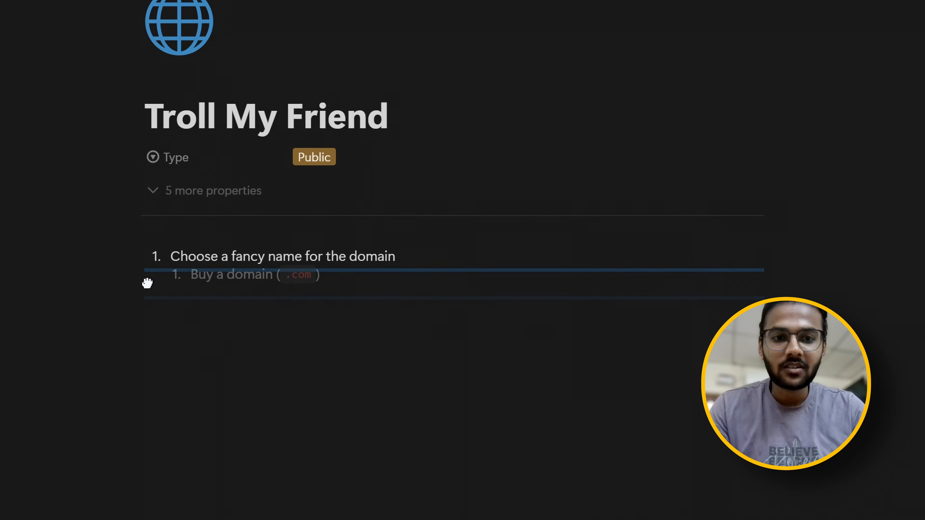
drag(144, 283, 146, 284)
drag(128, 313, 128, 277)
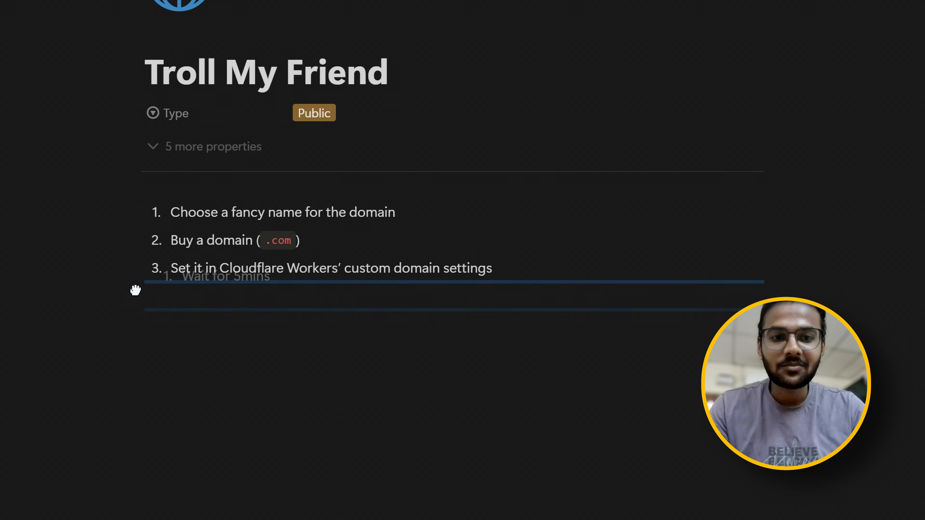
drag(135, 290, 135, 285)
click(328, 301)
key(Return)
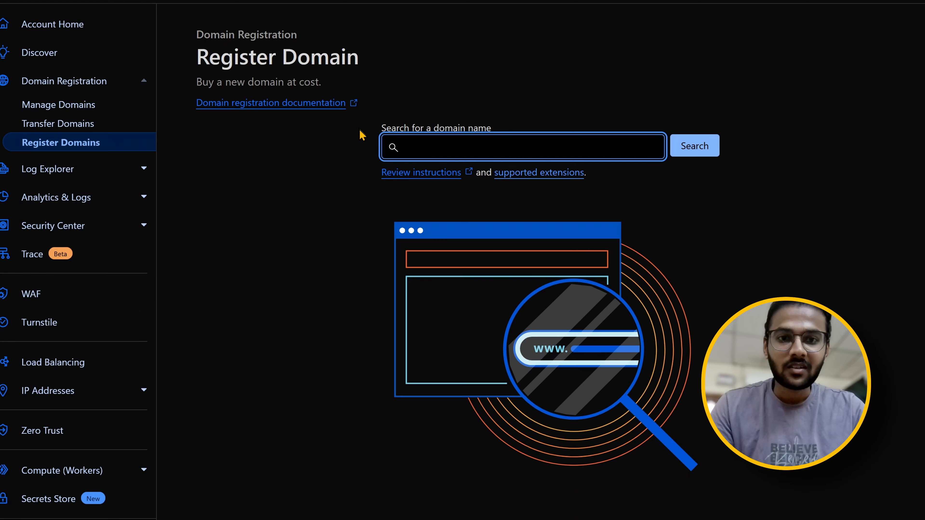
Step: Search Cloudflare's domain registration for the name jatti.com
drag(381, 128, 516, 125)
click(490, 146)
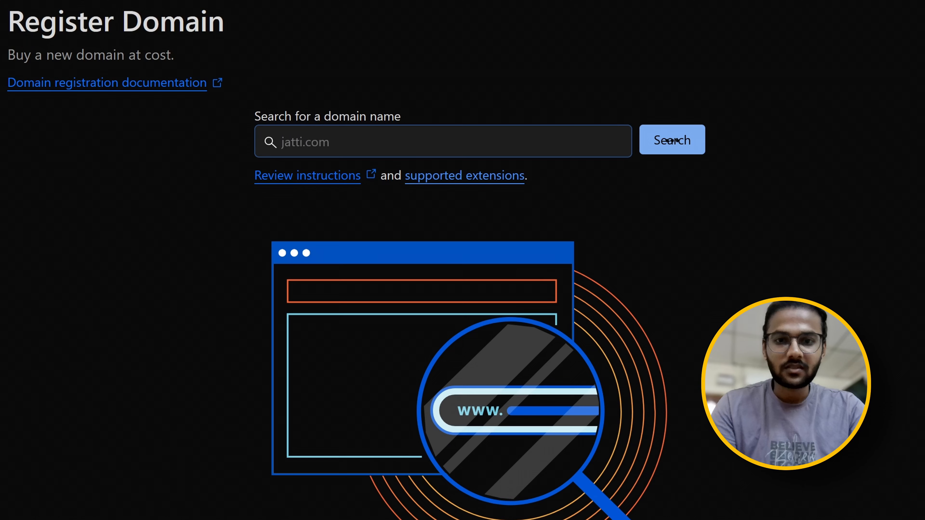
key(Return)
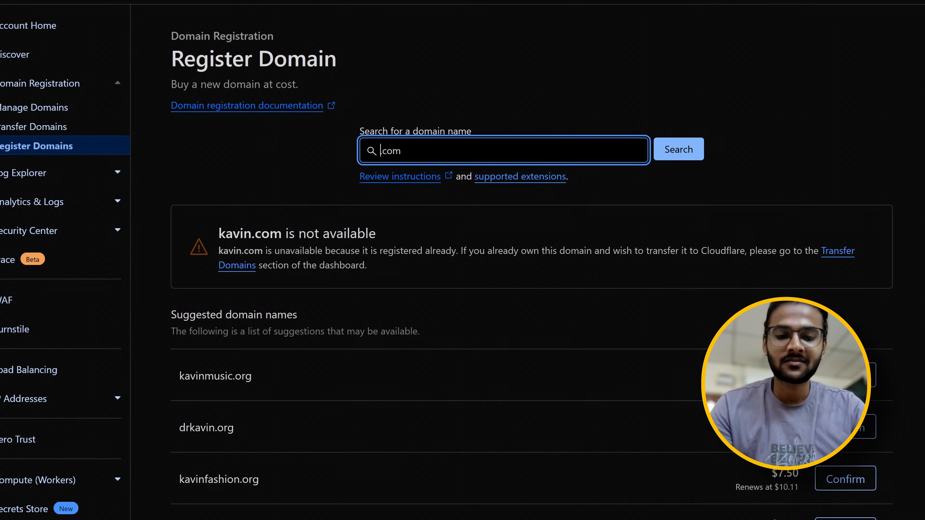
Step: Search for a .com domain made of "by" plus the owner's first name and start its purchase
text(bykavin)
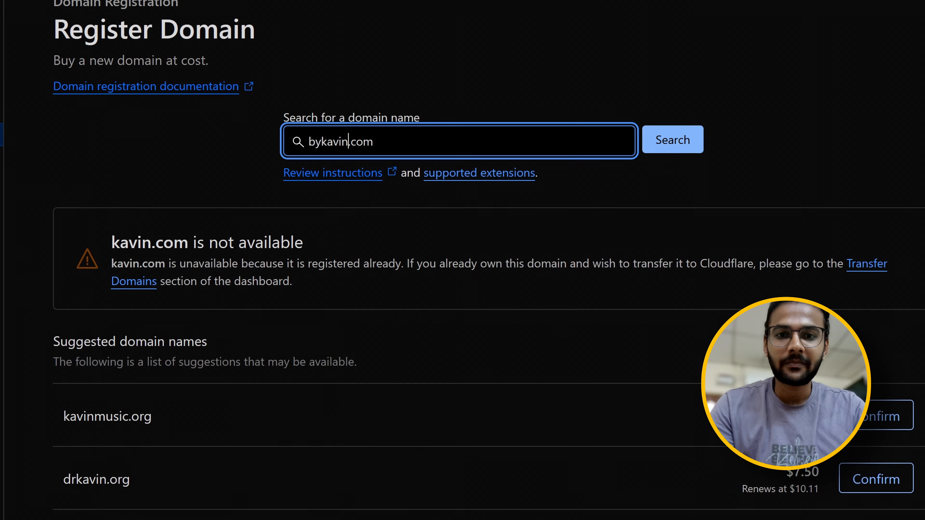
key(Return)
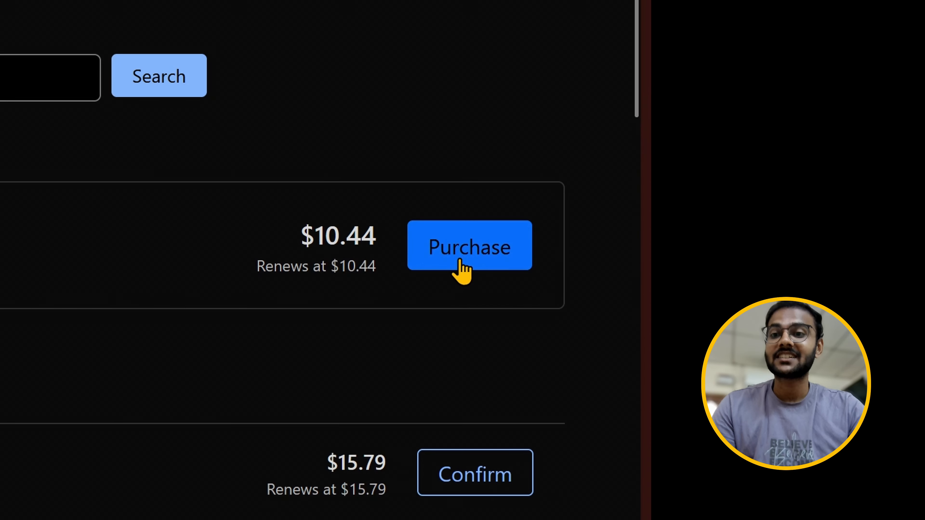
click(880, 269)
Step: Review the domain order's total and look the amount up in a web search
drag(109, 125, 780, 150)
drag(618, 124, 732, 133)
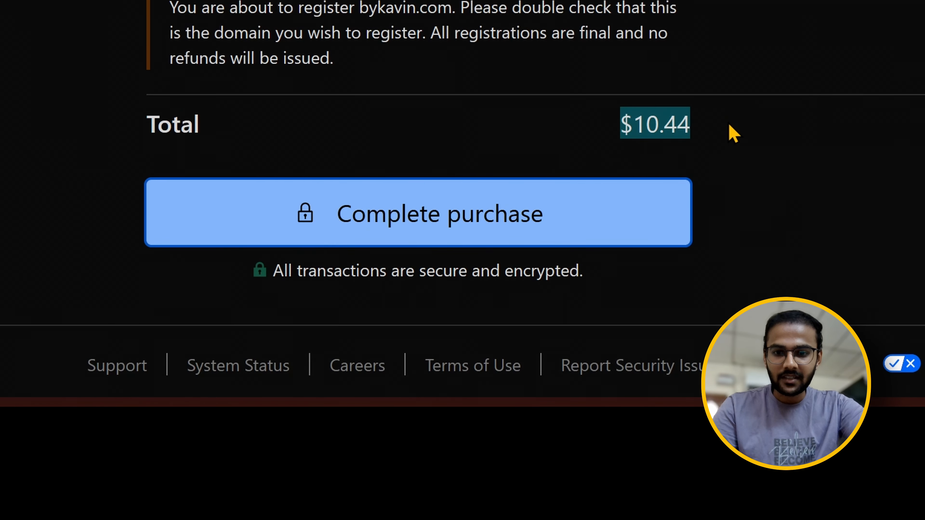
click(623, 138)
triple_click(668, 120)
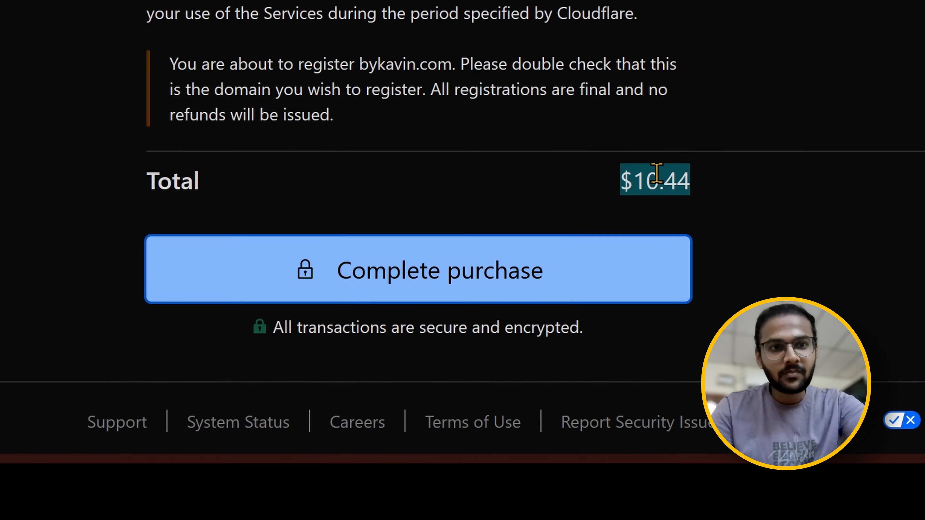
right_click(657, 118)
click(826, 200)
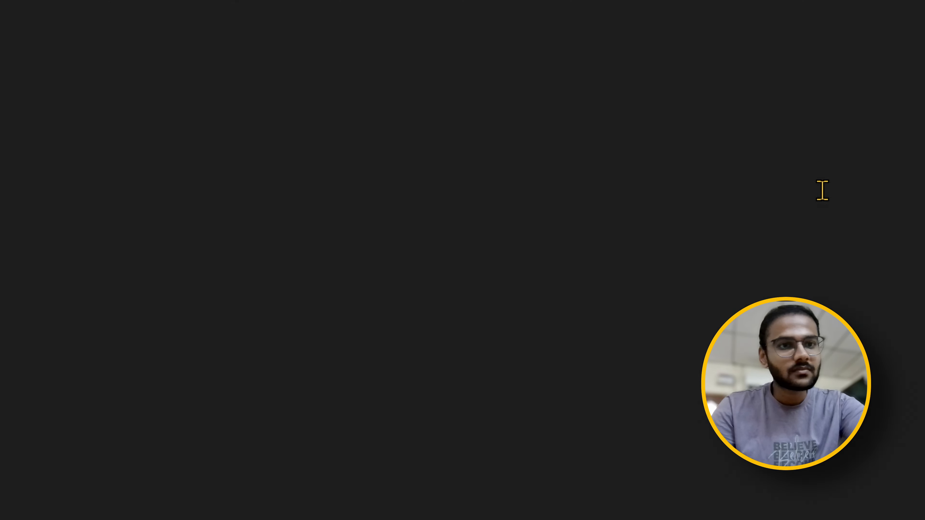
drag(388, 235, 467, 234)
click(635, 267)
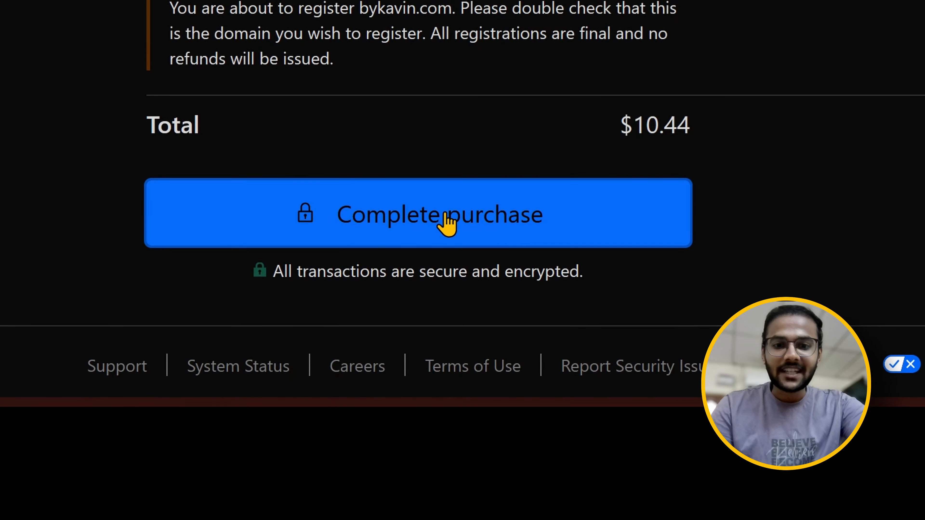
Step: Try to complete the Cloudflare domain purchase and read the resulting payment notice
click(448, 220)
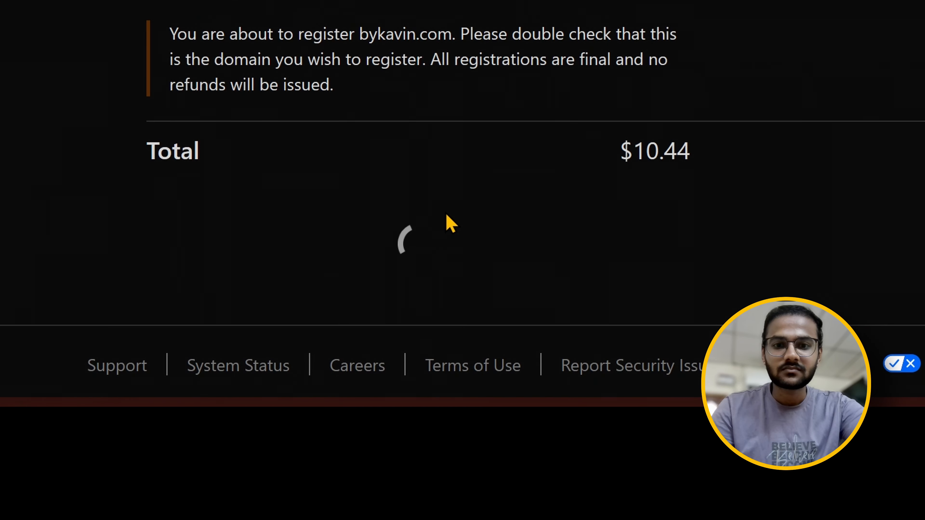
drag(243, 107, 720, 172)
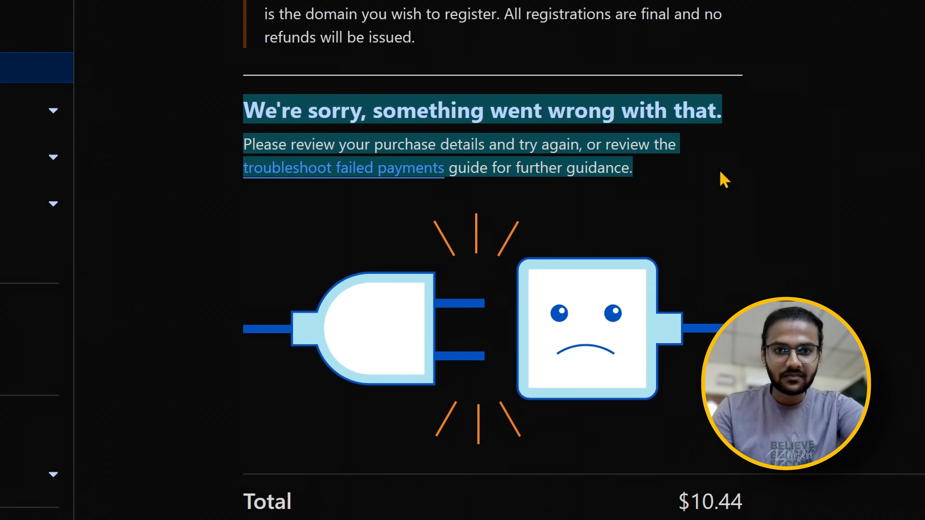
click(721, 171)
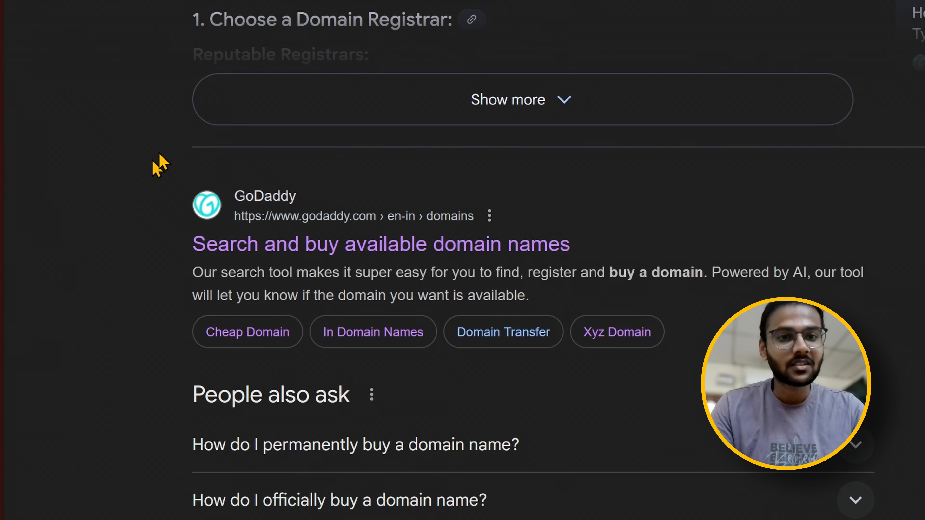
Step: Open GoDaddy from the domain search results and examine the exact-match domain's price and first-year term condition
click(566, 241)
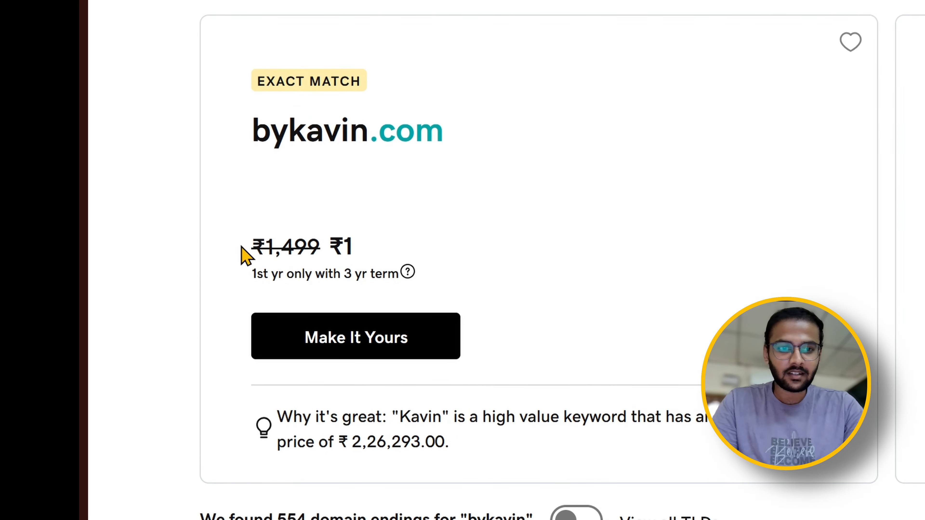
drag(349, 224, 479, 200)
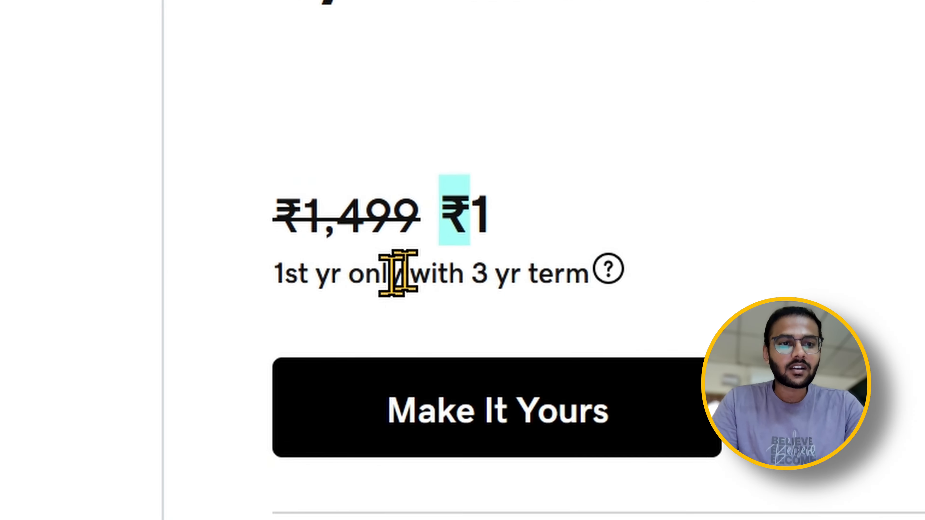
drag(281, 277, 589, 276)
drag(596, 231, 568, 235)
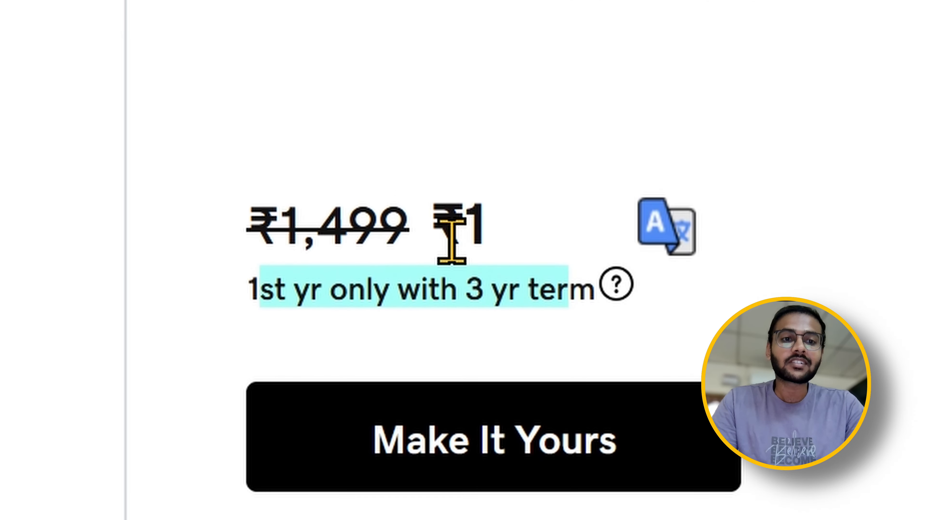
drag(457, 167, 490, 183)
click(178, 218)
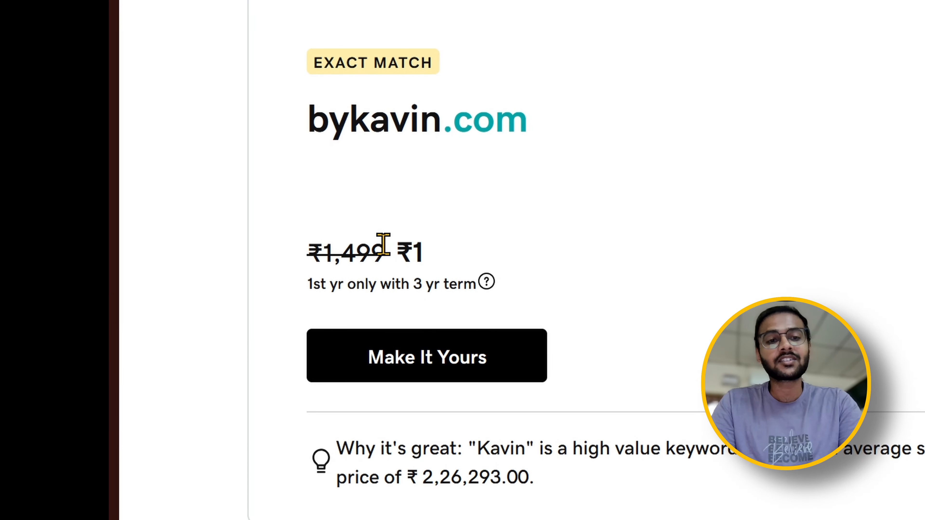
Step: Order the exact-match .com domain on GoDaddy with No Domain Protection and no professional email, and continue to the cart
drag(383, 244, 299, 257)
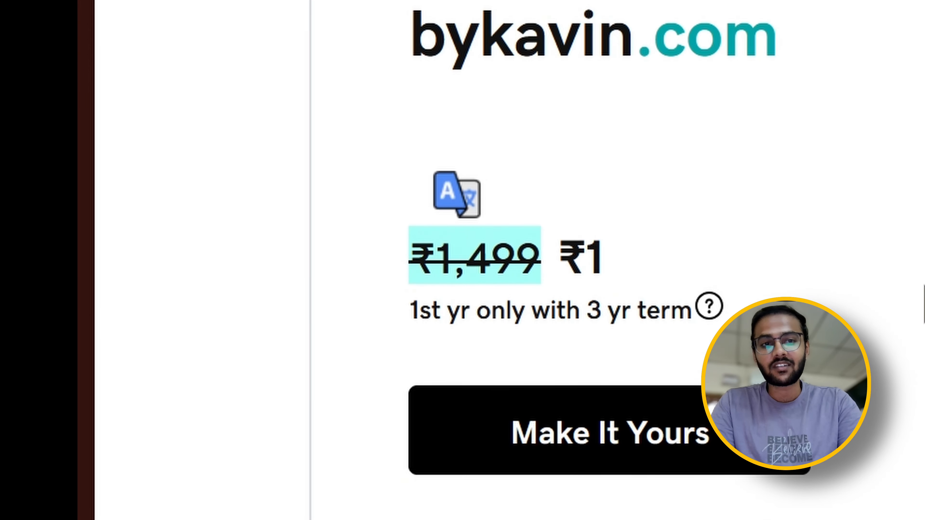
click(679, 435)
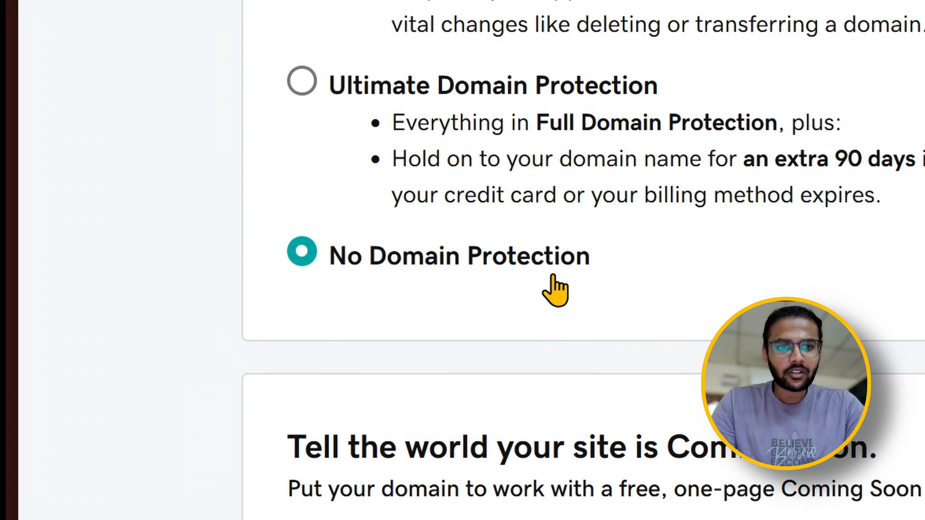
scroll(549, 275, down, 7)
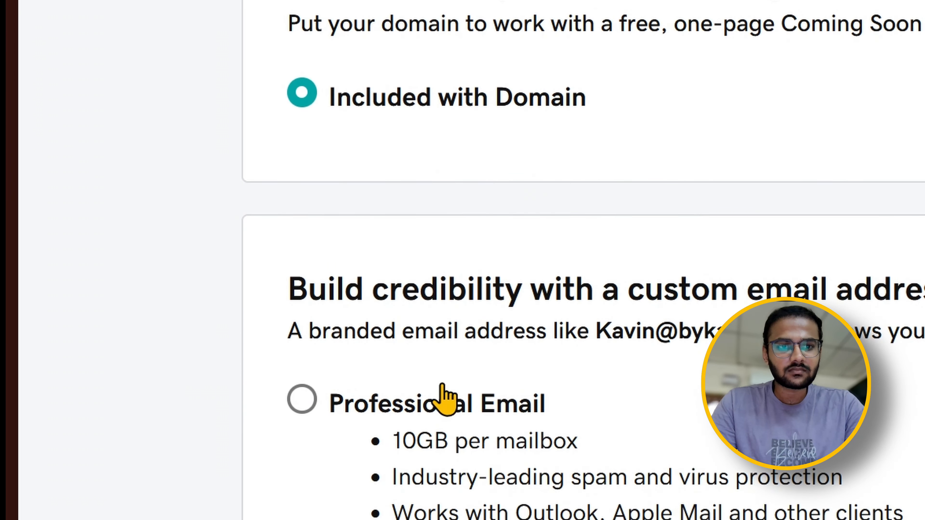
scroll(444, 393, down, 7)
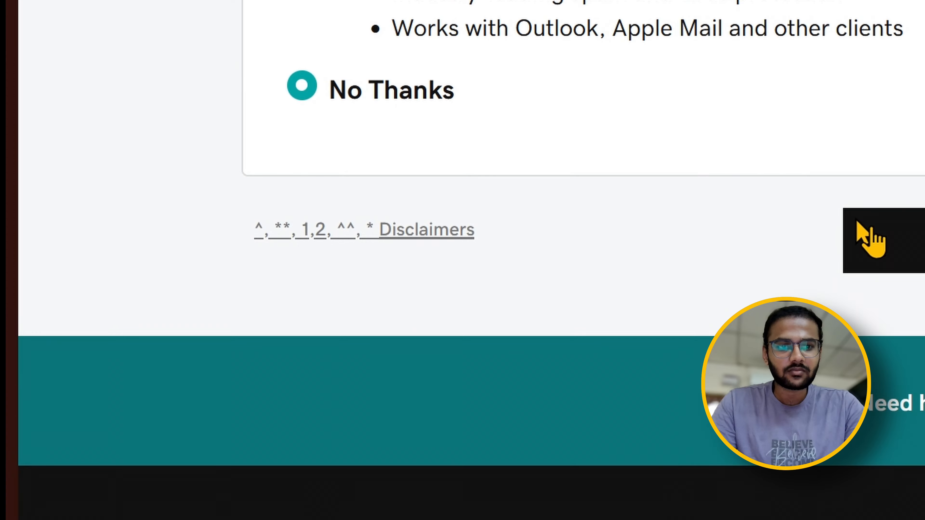
click(872, 242)
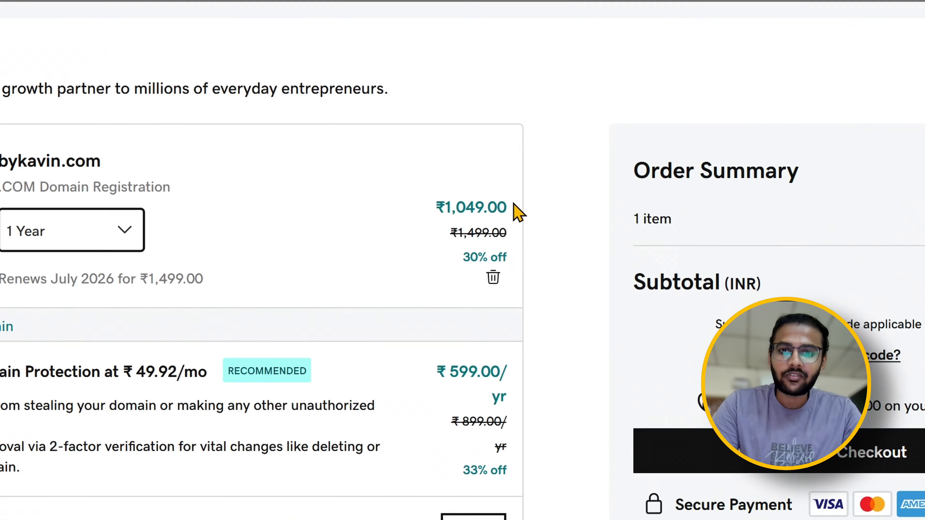
Step: Review the domain's one-year price and renewal price in the cart and proceed to checkout
drag(508, 208, 417, 199)
click(417, 199)
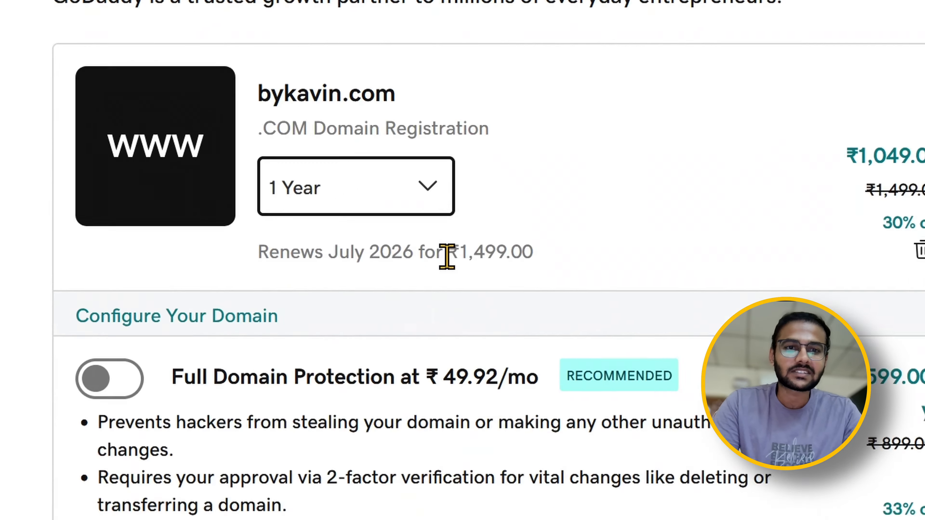
drag(563, 269, 704, 255)
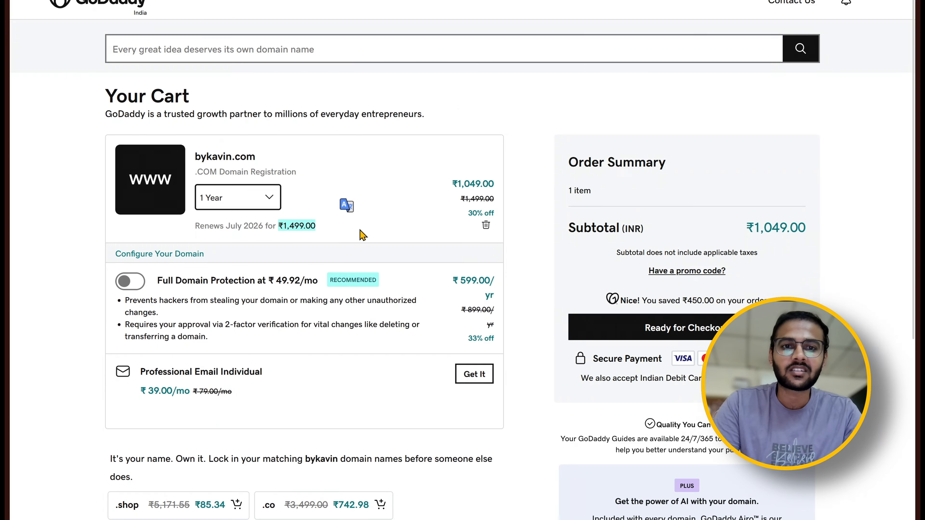
click(363, 235)
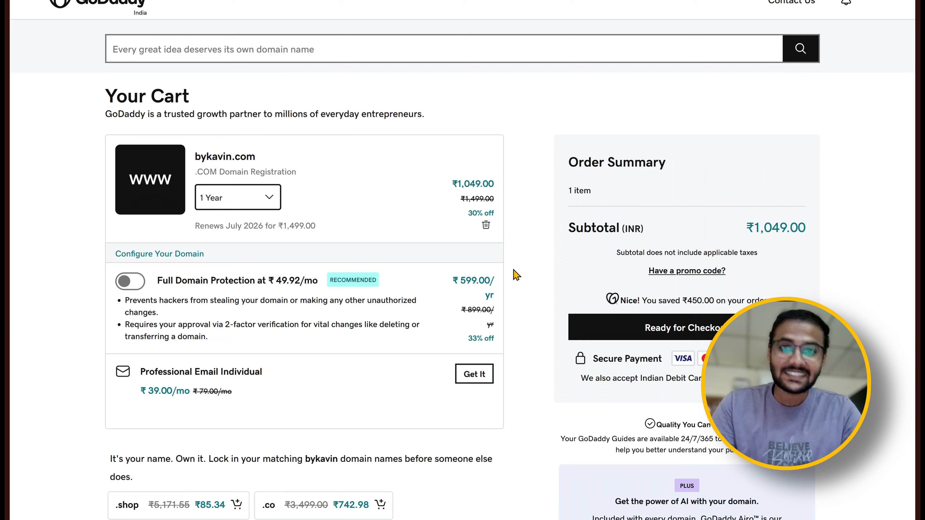
drag(452, 184, 514, 183)
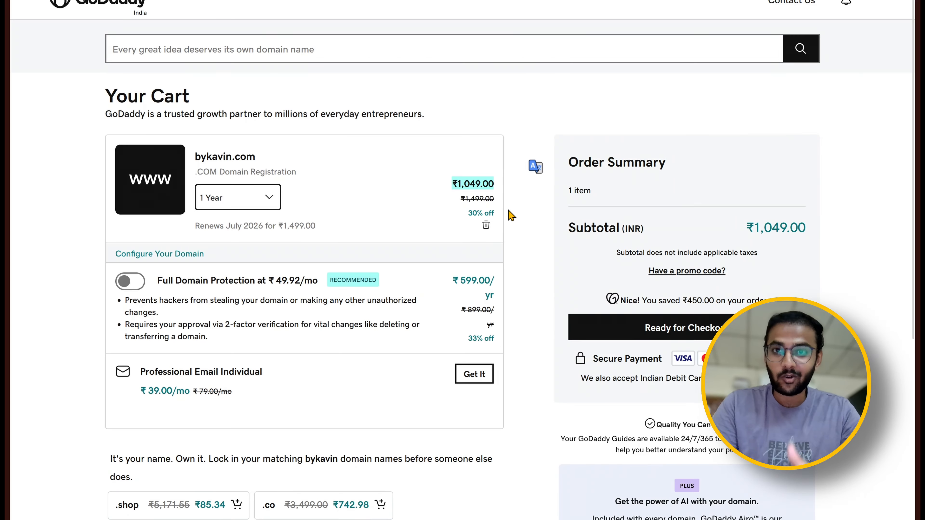
click(701, 330)
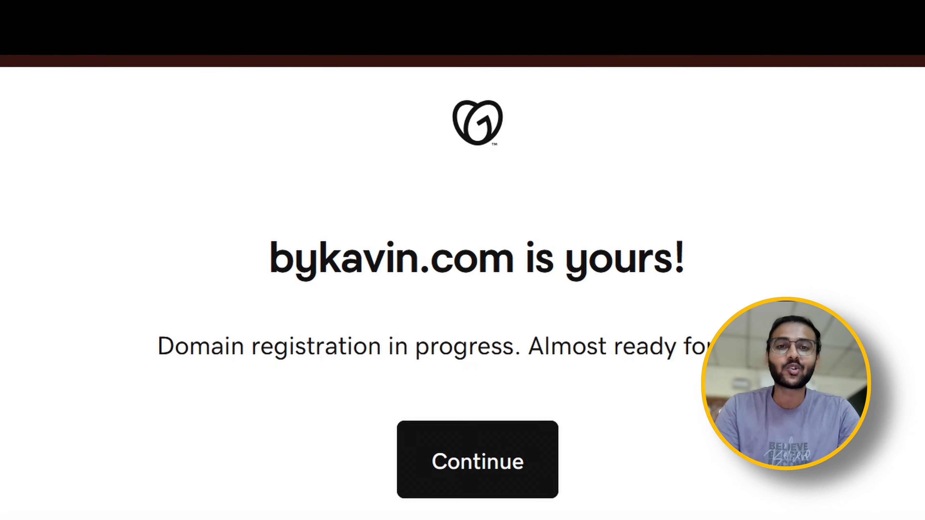
Step: Copy the purchased domain name and add a nerd-face emoji to the domain-name item in the Troll My Friend checklist
drag(240, 243, 516, 259)
key(ctrl+c)
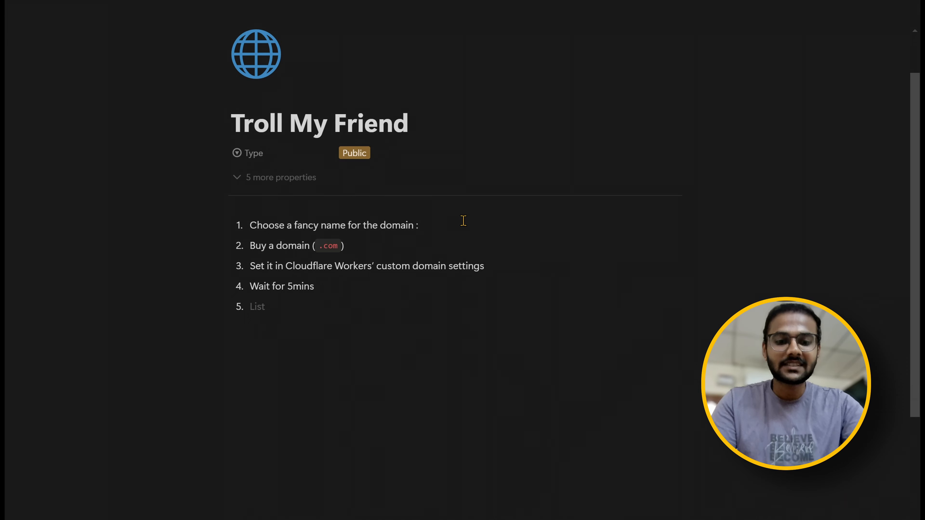
text(:ne)
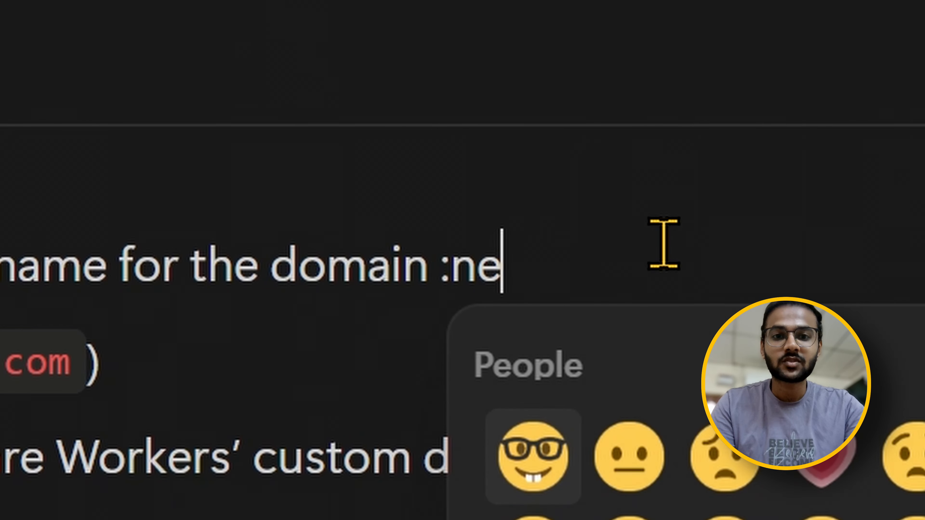
key(Return)
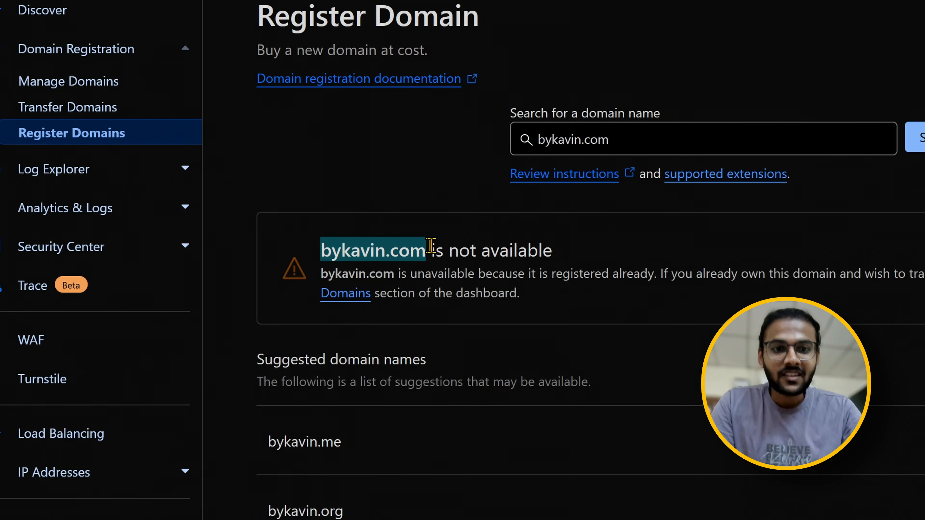
Step: Read the domain's availability notice in Cloudflare and enter the purchased domain as an existing domain to connect
drag(425, 251, 554, 254)
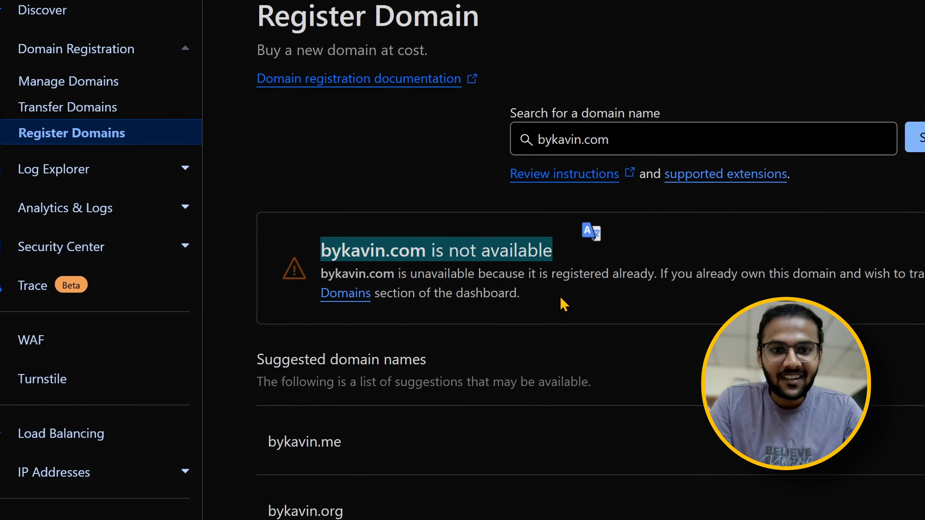
drag(564, 304, 323, 251)
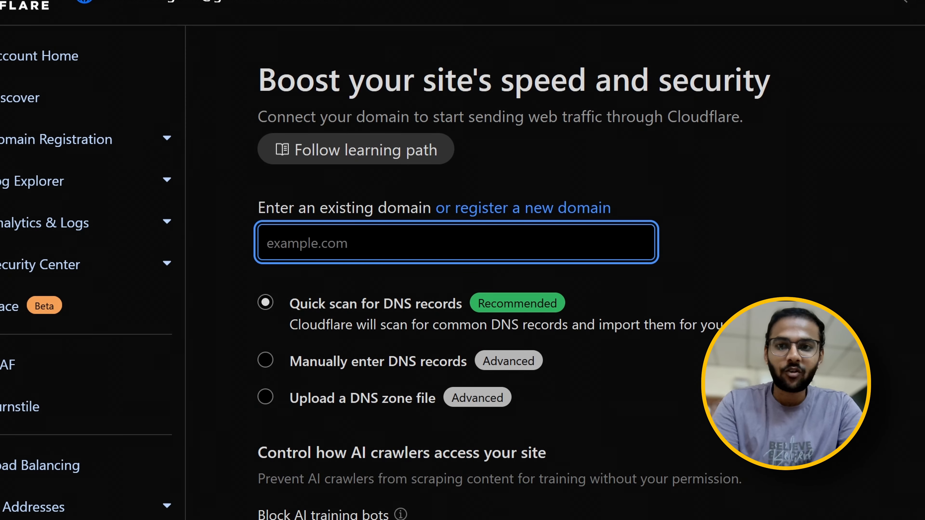
key(ctrl+v)
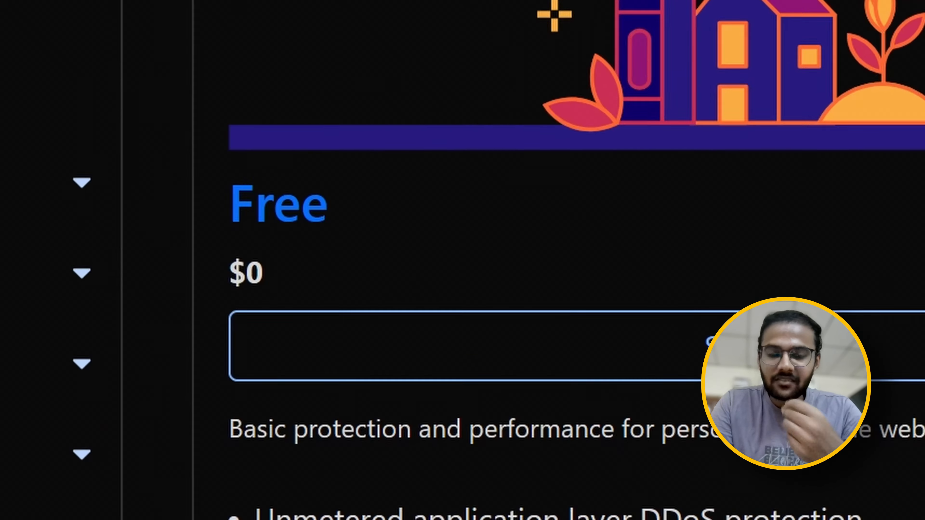
Step: Replace the domain's GoDaddy nameservers with megan.ns.cloudflare.com and rene.ns.cloudflare.com, and review the saved entries
drag(144, 260, 782, 285)
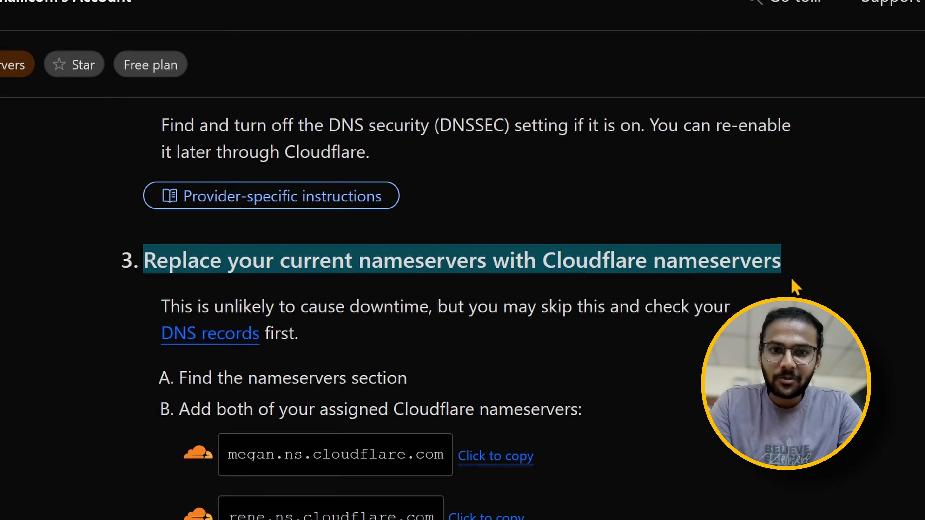
scroll(369, 248, down, 5)
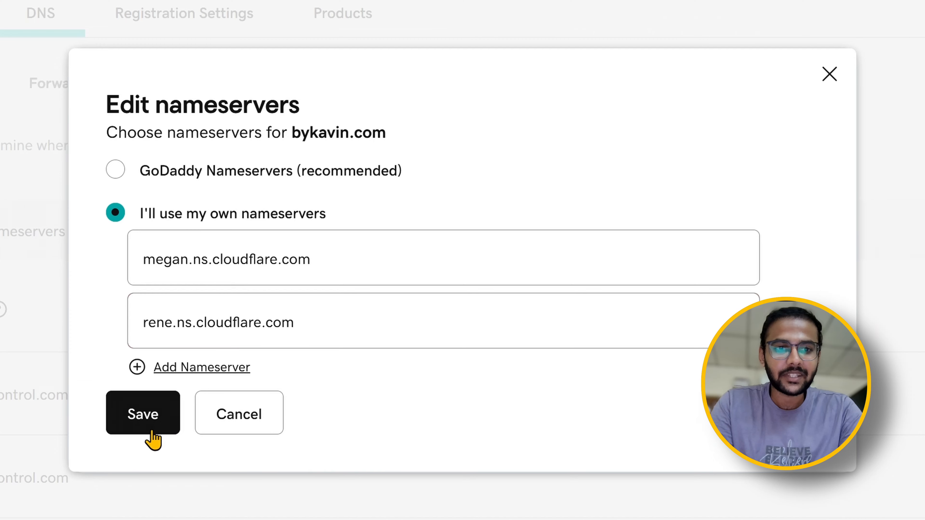
click(145, 437)
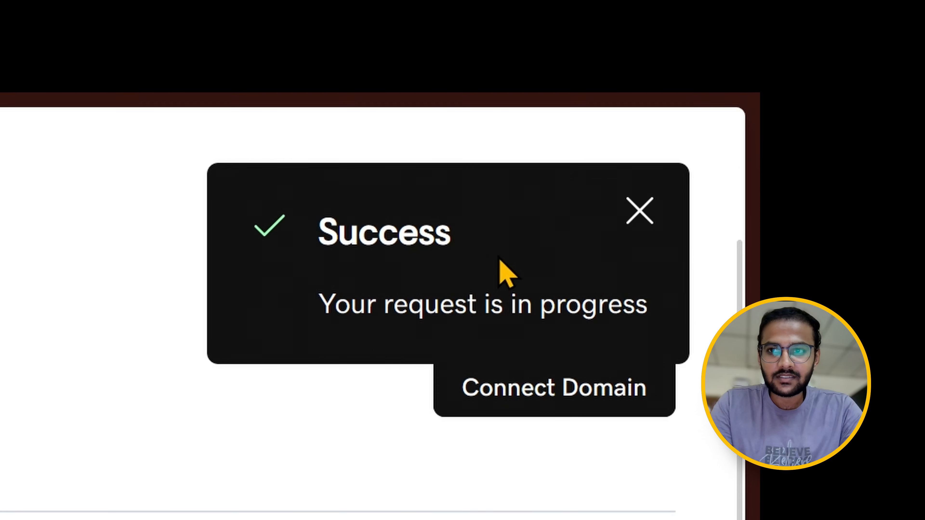
drag(320, 317, 654, 307)
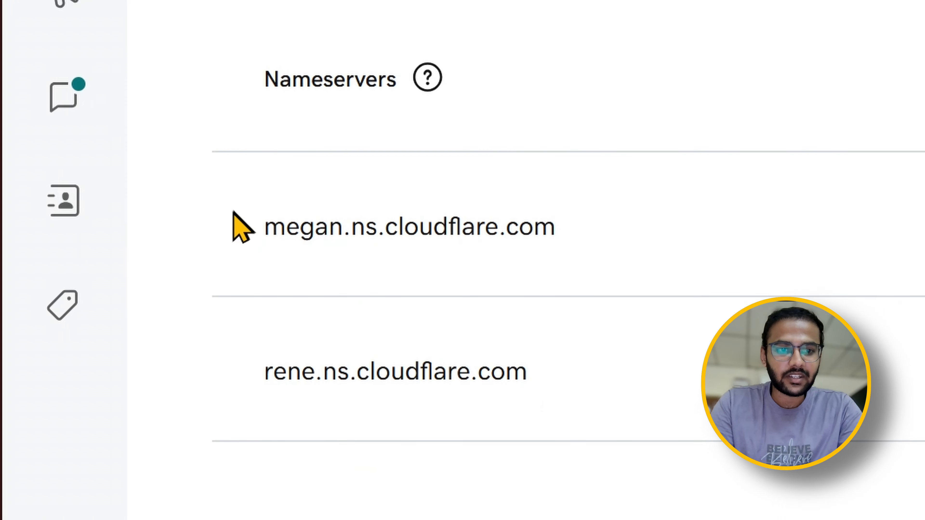
drag(237, 227, 599, 388)
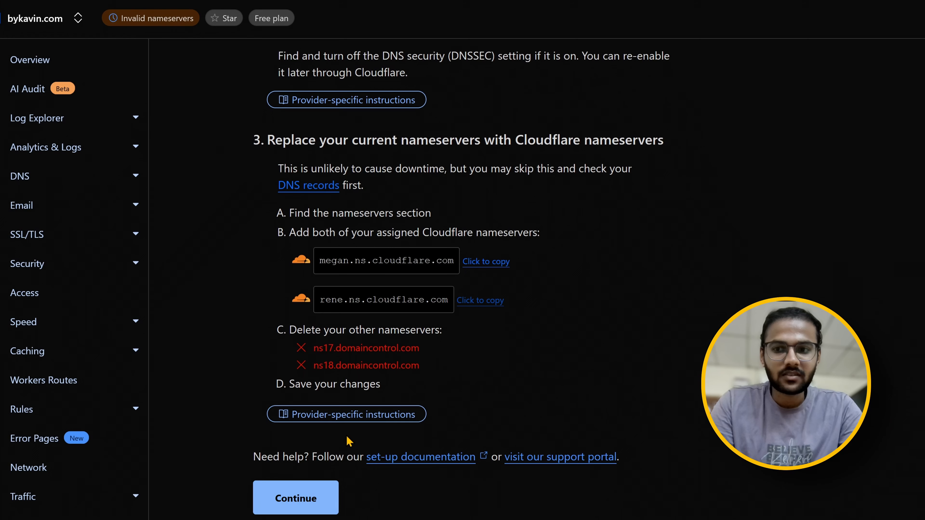
Step: Continue the domain setup in Cloudflare, request an immediate nameserver check and read the status notice
scroll(347, 437, down, 1)
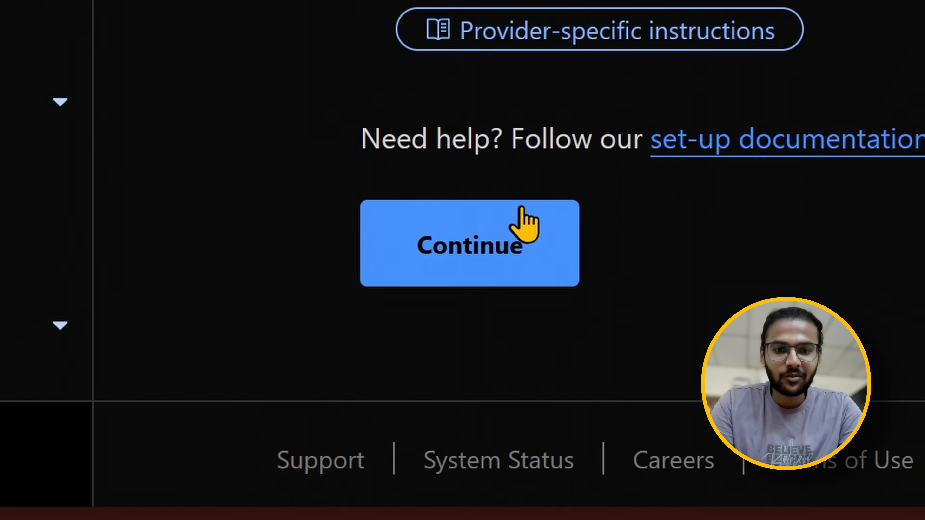
click(506, 226)
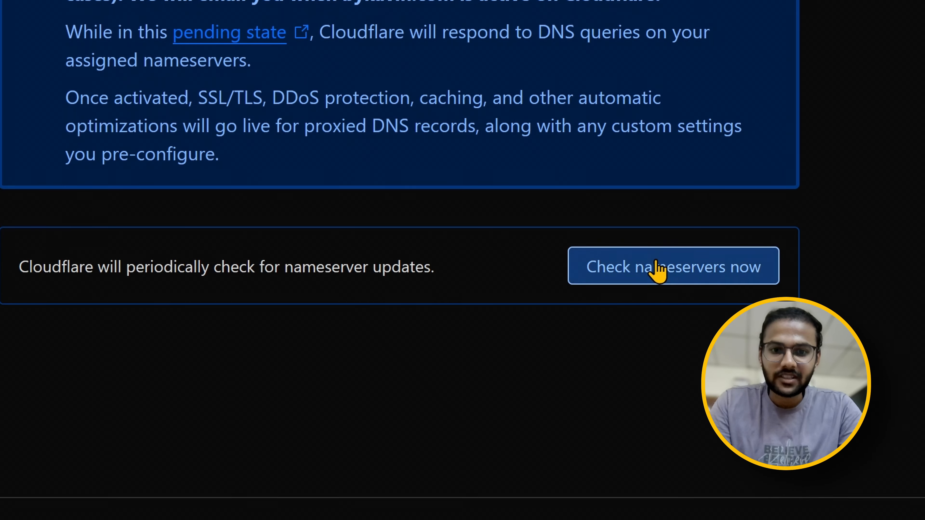
click(658, 271)
drag(19, 253, 471, 242)
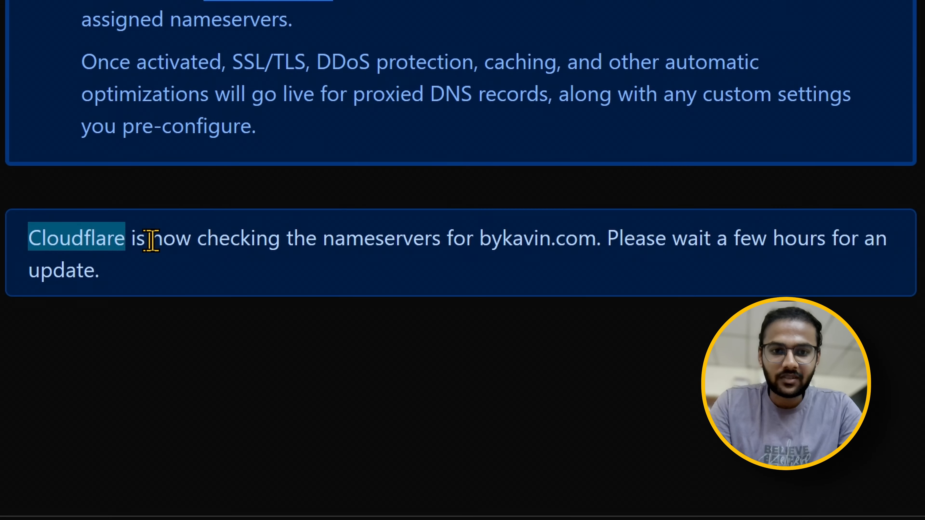
drag(543, 227, 276, 264)
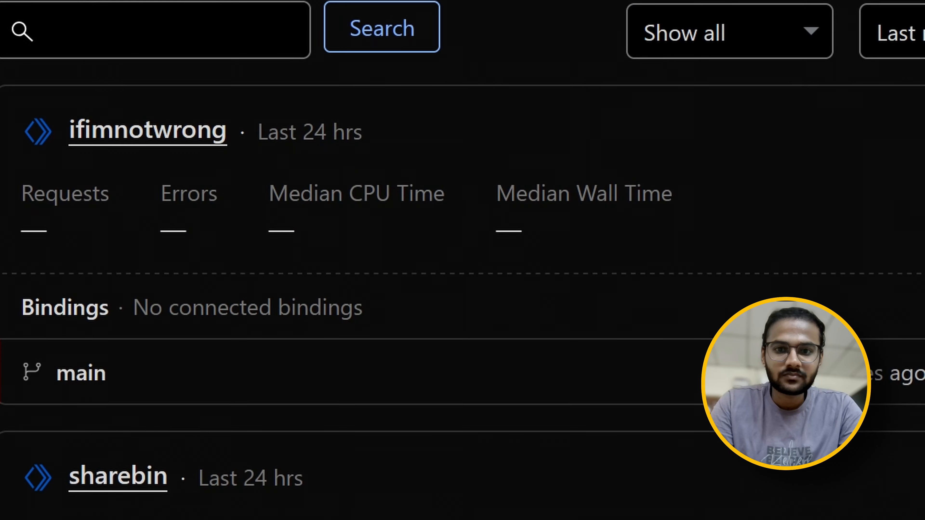
Step: Open the latest build log of the ifimnotwrong Worker and read the deployment error
mouse_move(460, 276)
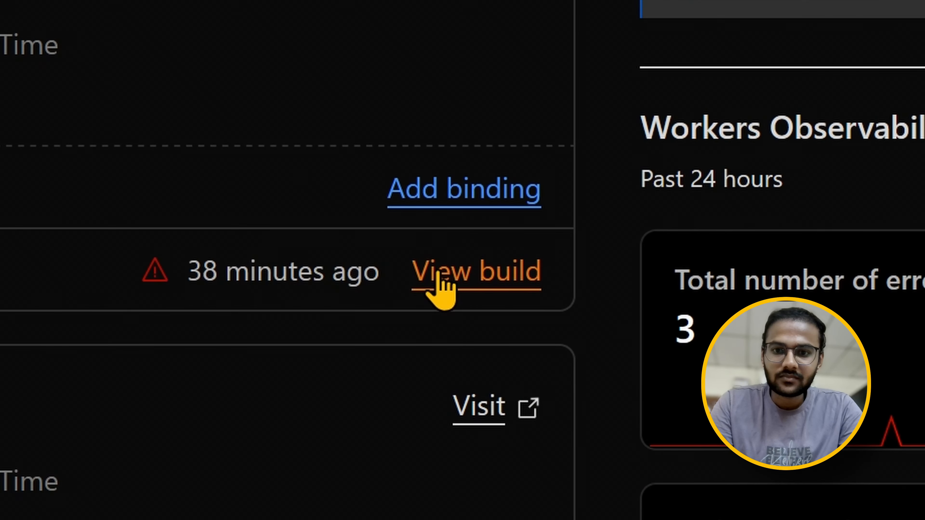
click(741, 273)
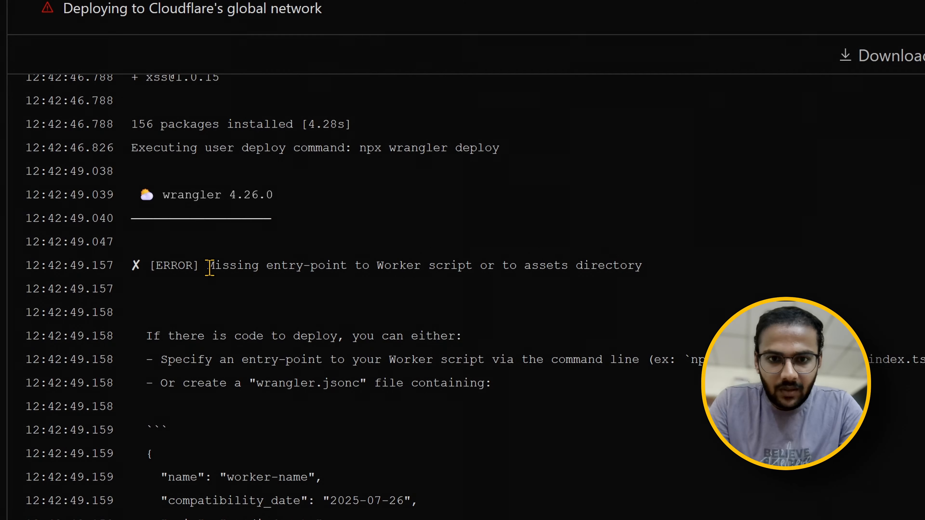
drag(207, 266, 650, 262)
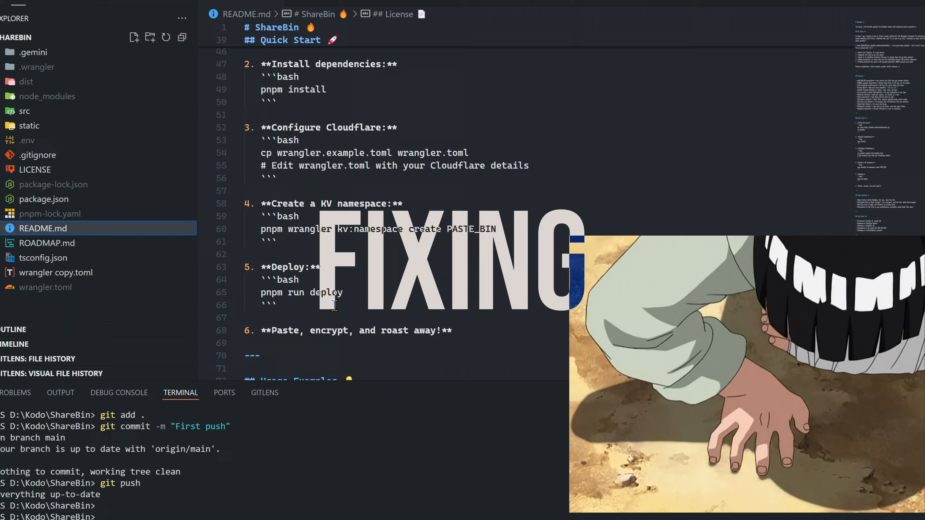
Step: Look through the ShareBin README for the Cloudflare configuration and deployment instructions
scroll(335, 305, up, 2)
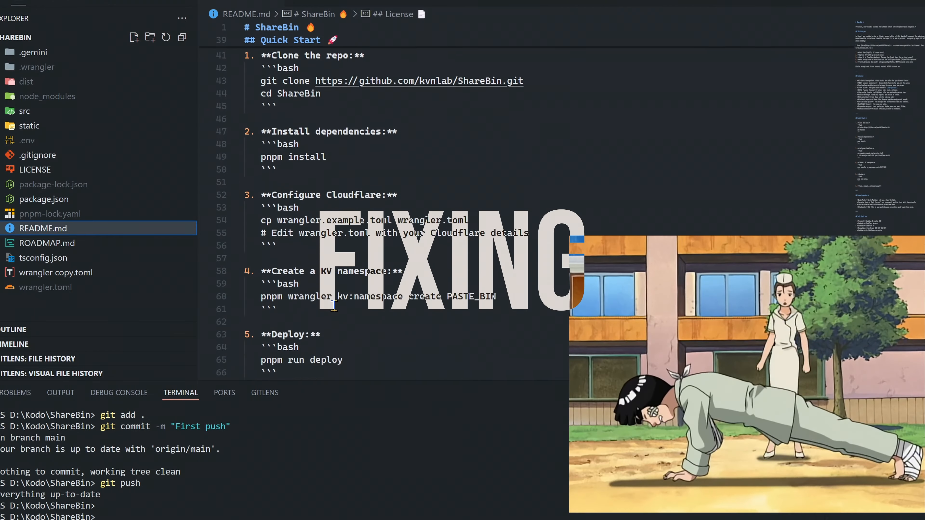
scroll(334, 305, down, 15)
scroll(335, 305, up, 20)
key(alt+Tab)
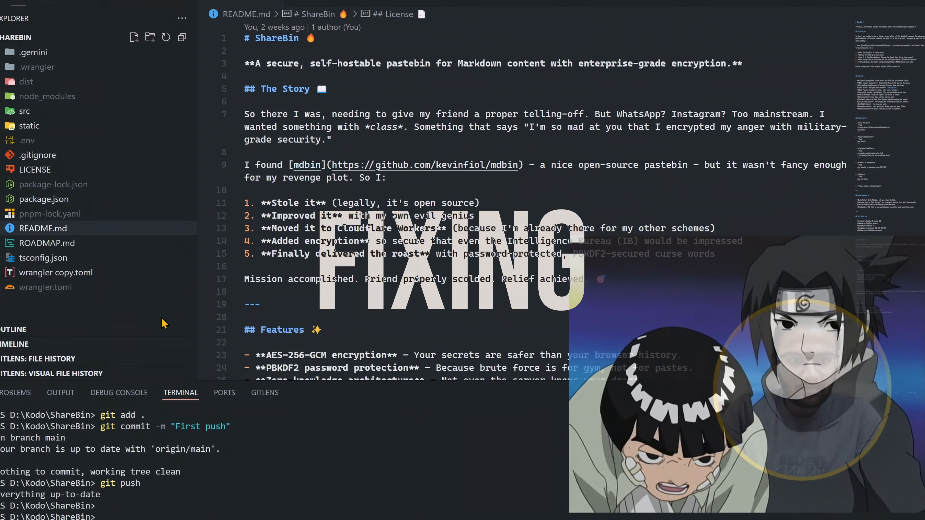
Step: Remove wrangler.toml from .gitignore and commit both files with the message "feat: Add wrangler configuration file for project setup"
click(73, 283)
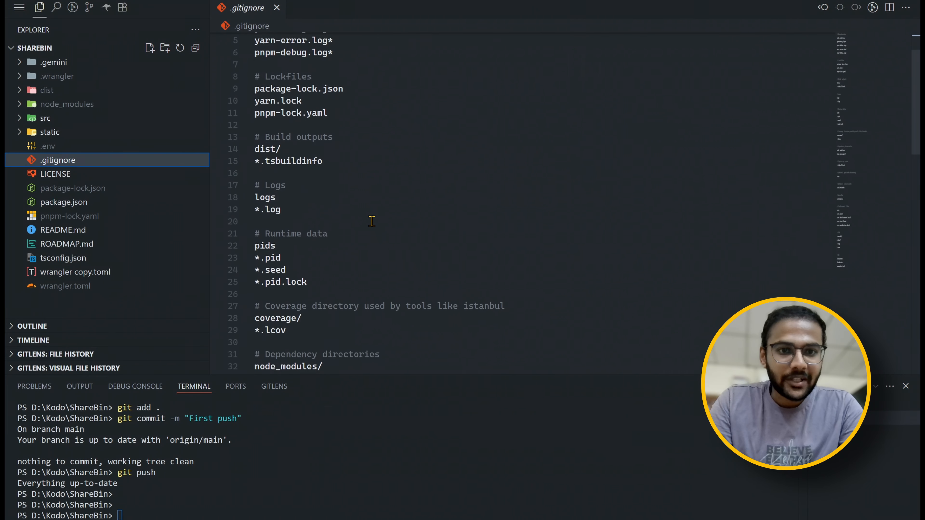
scroll(371, 221, down, 12)
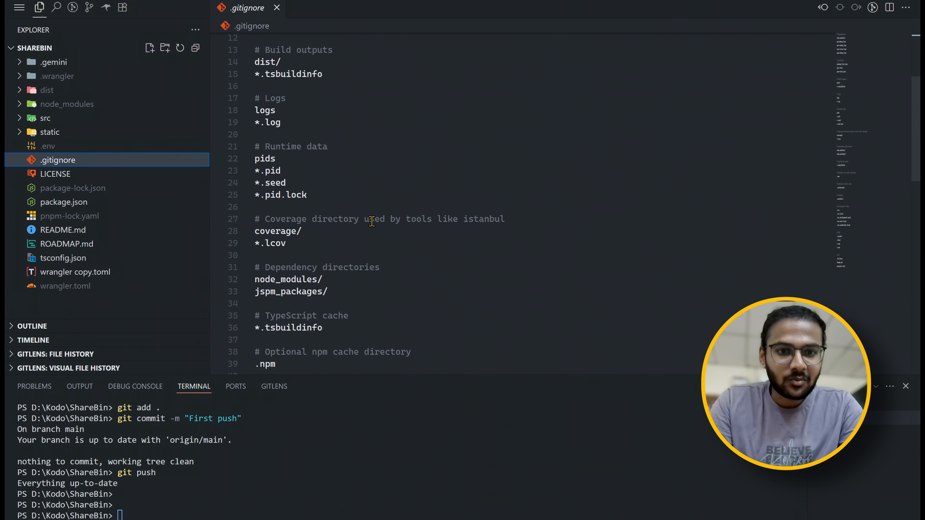
click(287, 291)
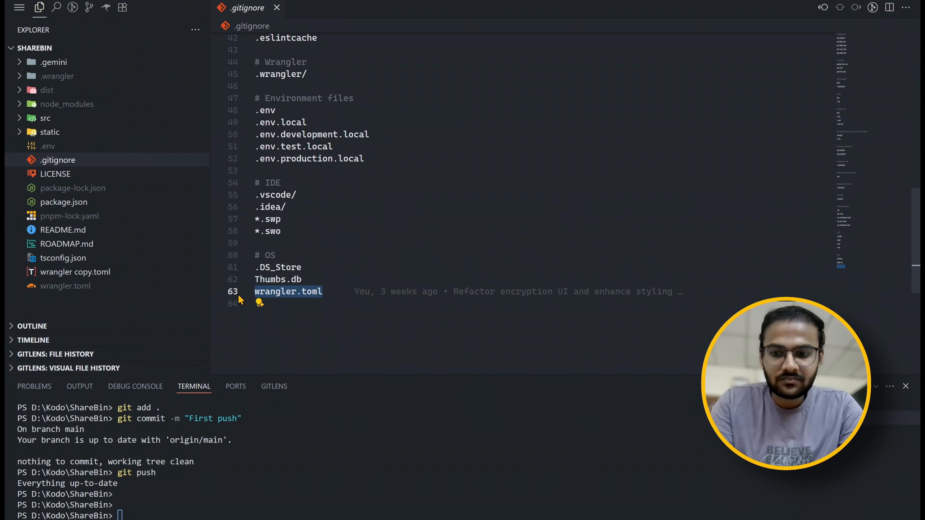
click(582, 462)
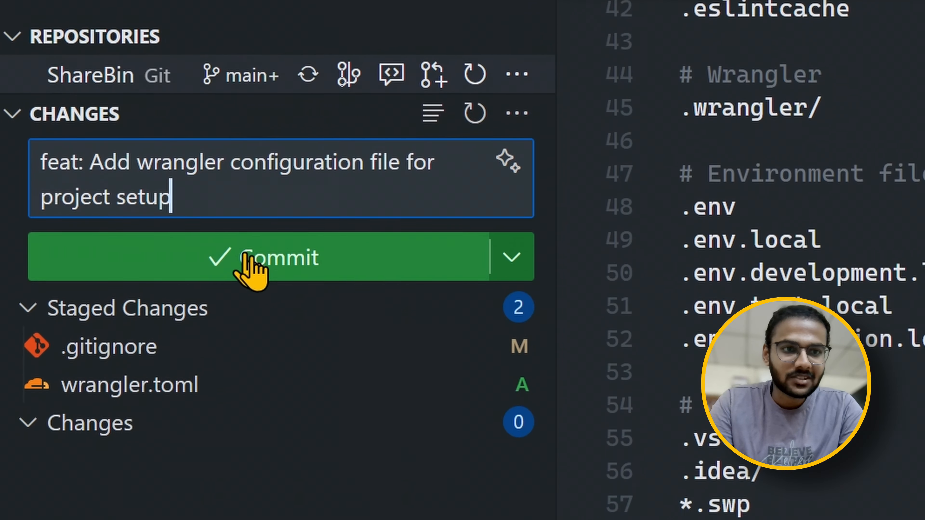
click(284, 373)
click(345, 240)
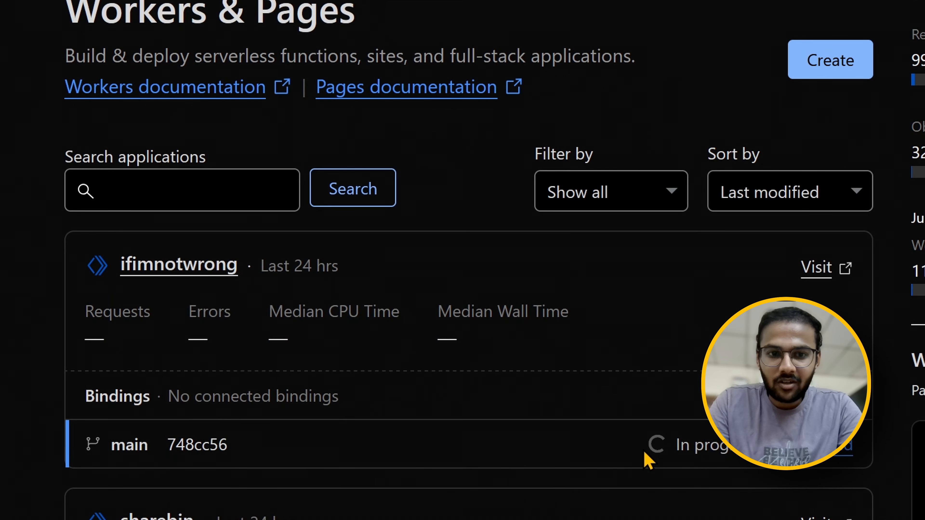
Step: Check the build progress and log of the ifimnotwrong Worker and review the checklist item about custom domain settings
drag(643, 452, 761, 450)
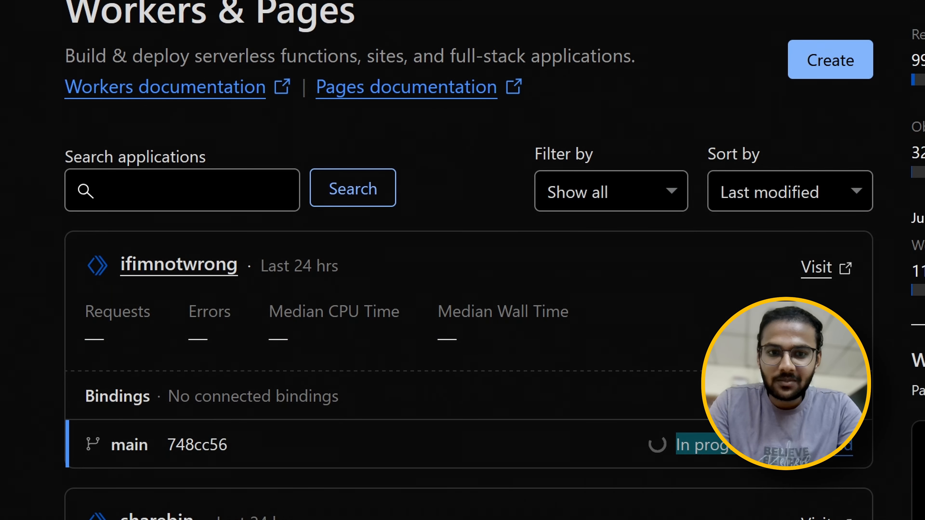
click(204, 268)
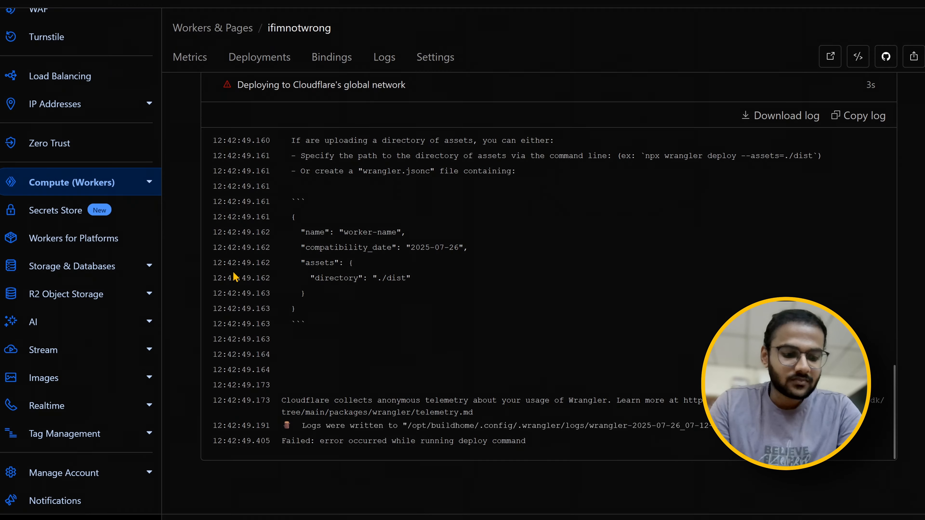
scroll(27, 269, up, 5)
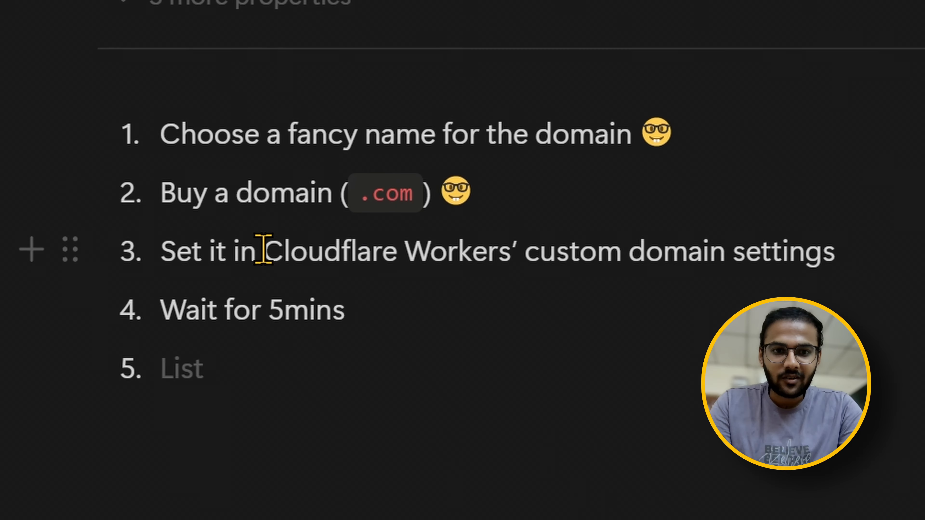
drag(263, 254, 877, 261)
click(877, 260)
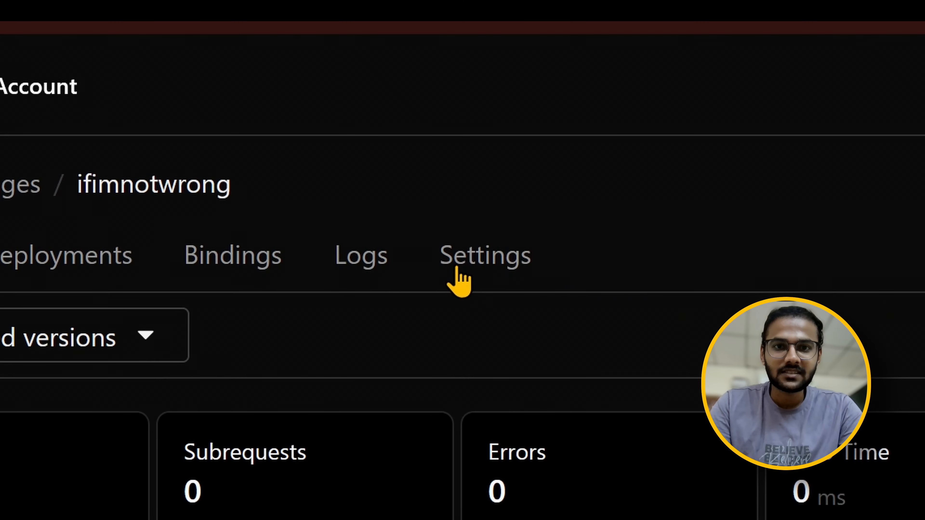
Step: Look up the ifimnotwrong Worker's workers.dev address under Domains & Routes and open the deployed site
click(451, 263)
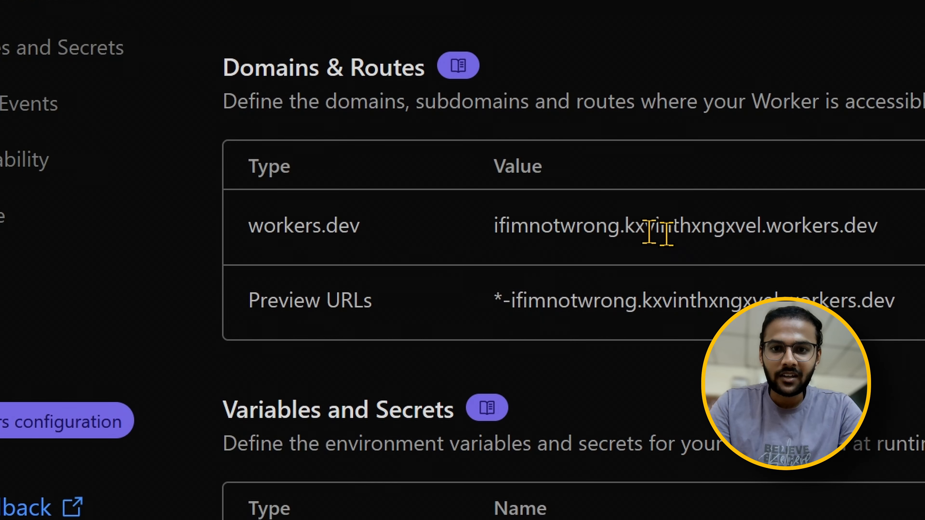
drag(868, 231, 496, 223)
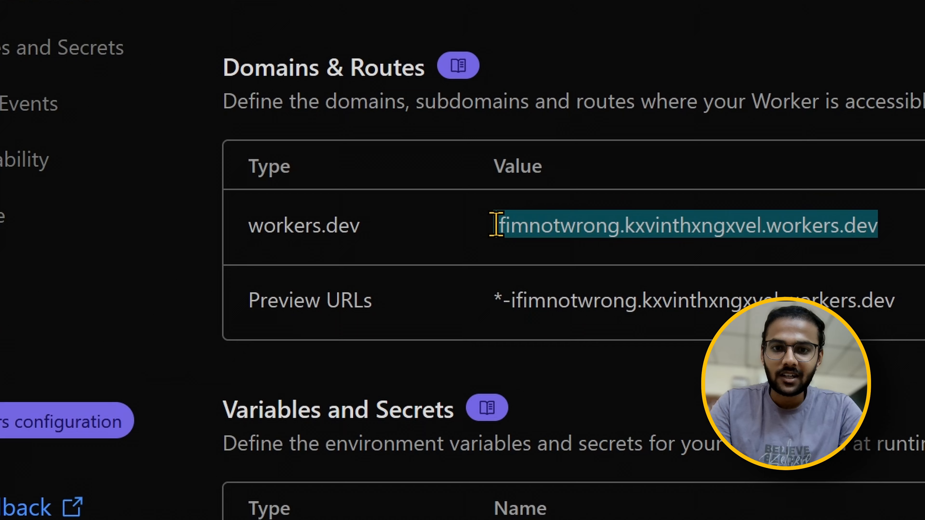
right_click(566, 220)
click(376, 251)
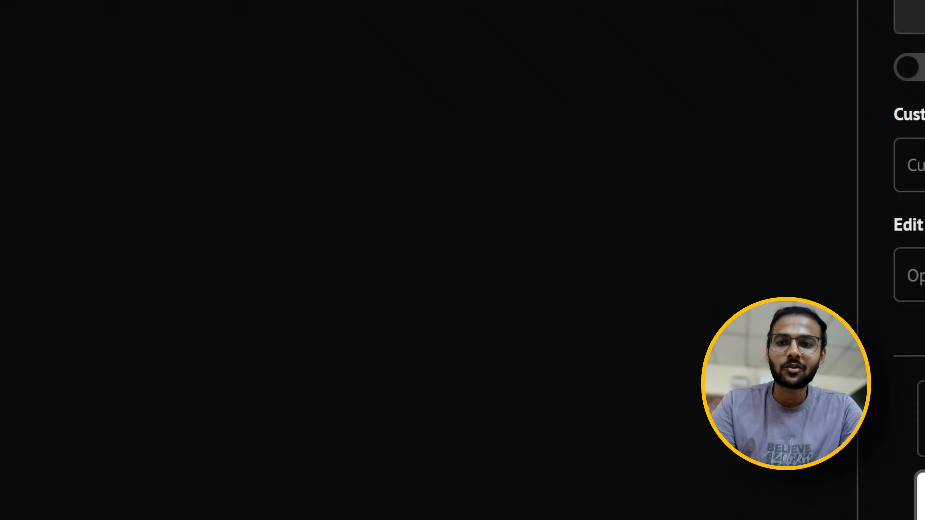
Step: Create a test note reading "Vanakam" on the deployed site and view it through its generated link
click(711, 332)
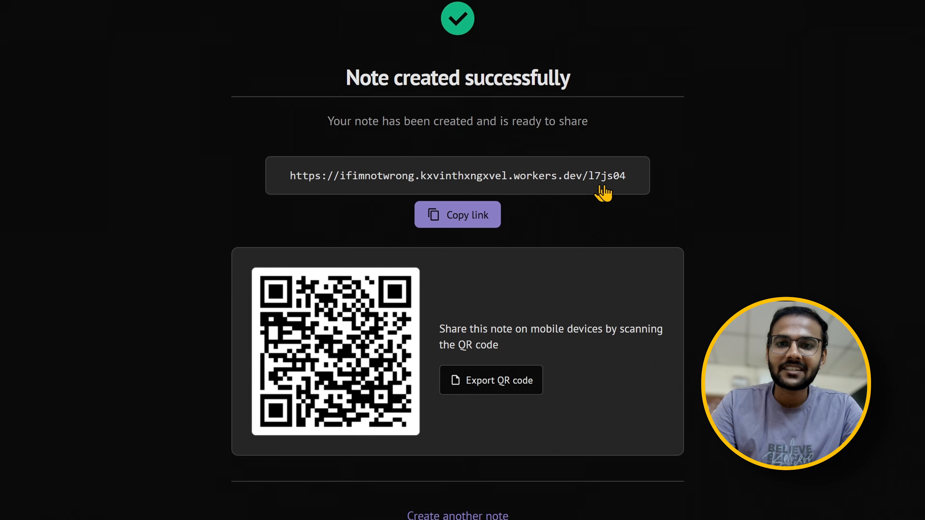
click(621, 174)
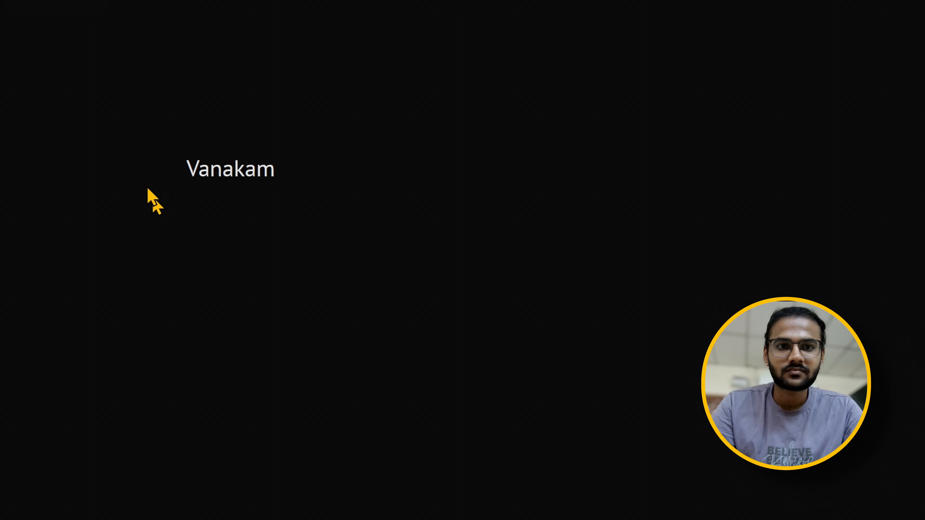
drag(153, 166, 320, 182)
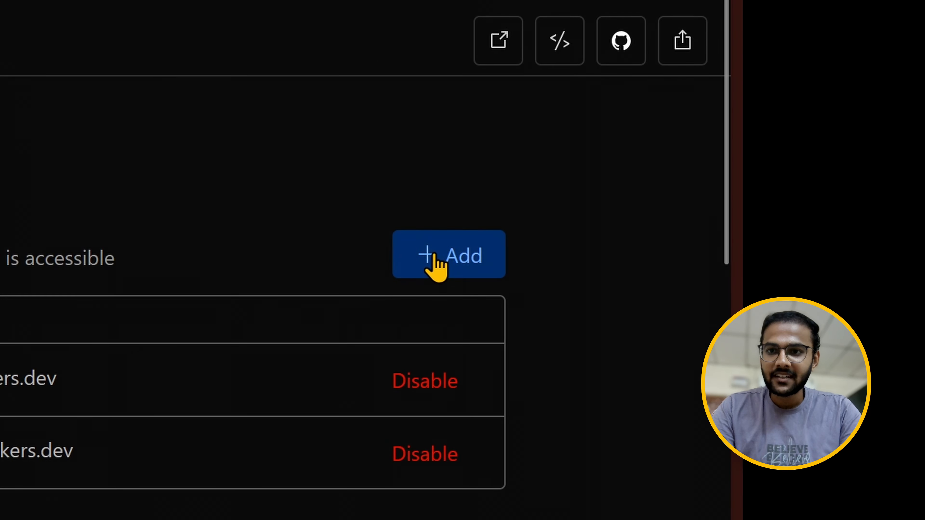
Step: Try to add bykavin.com as a custom domain for the ifimnotwrong Worker
click(439, 261)
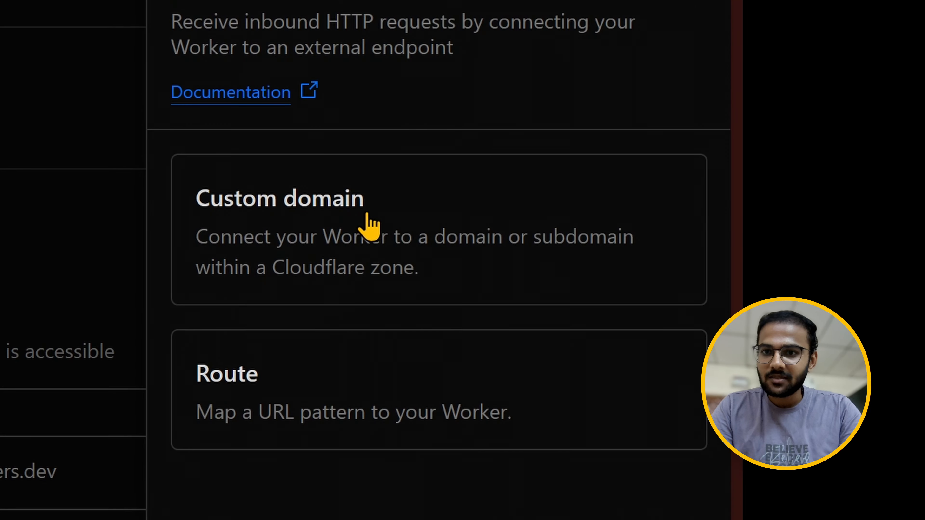
click(314, 260)
click(312, 212)
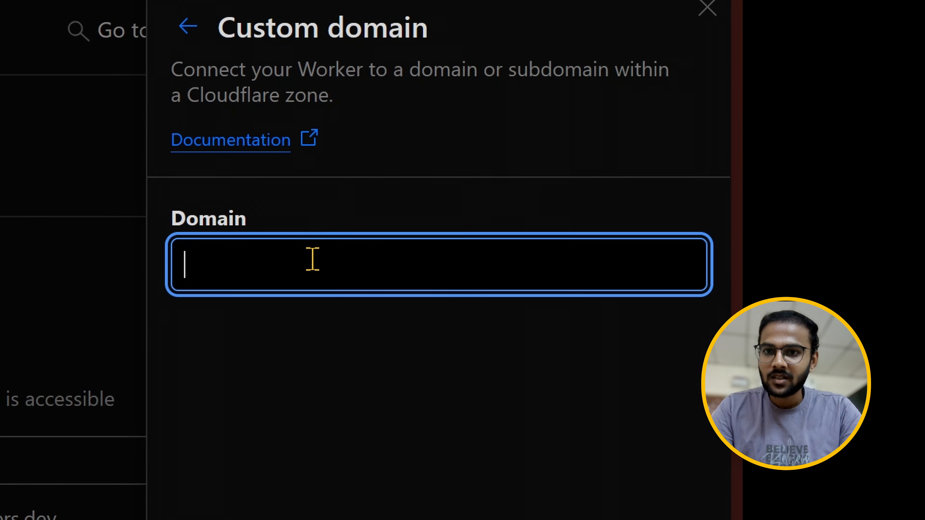
text(bykavin.com)
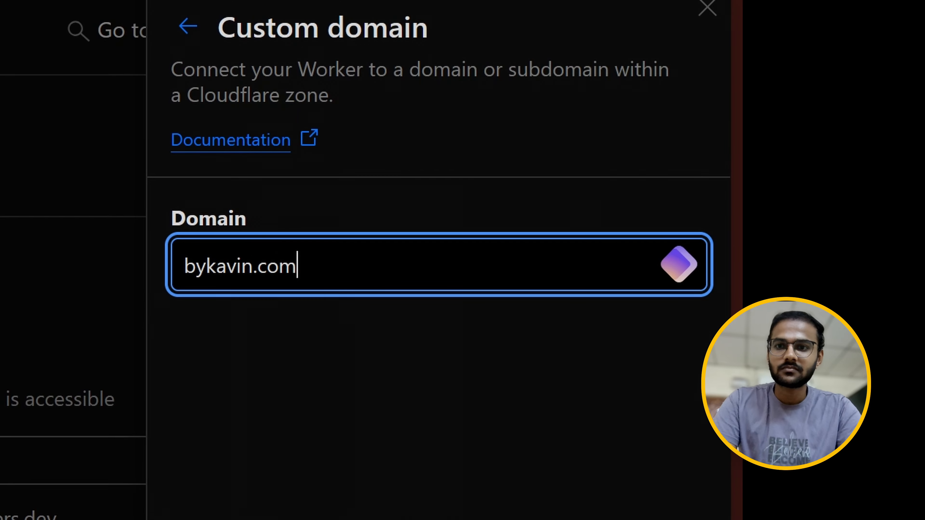
click(383, 432)
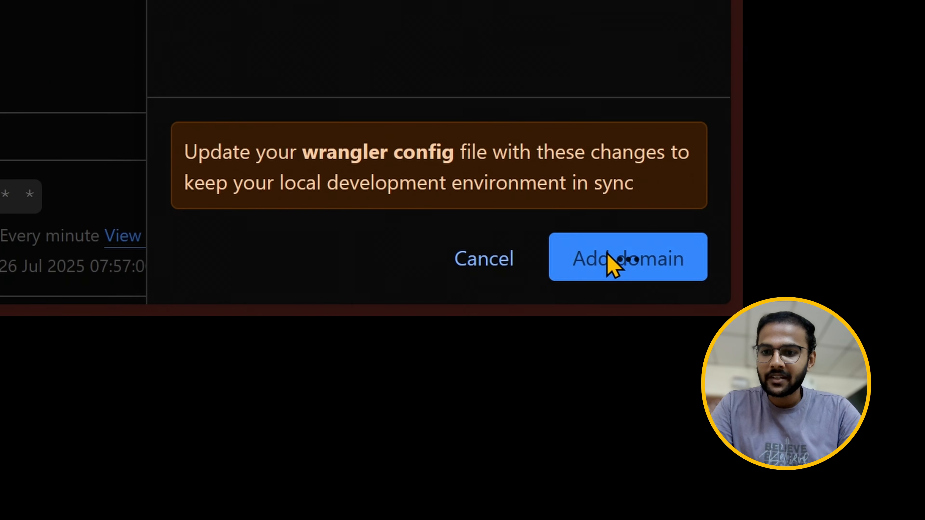
click(609, 261)
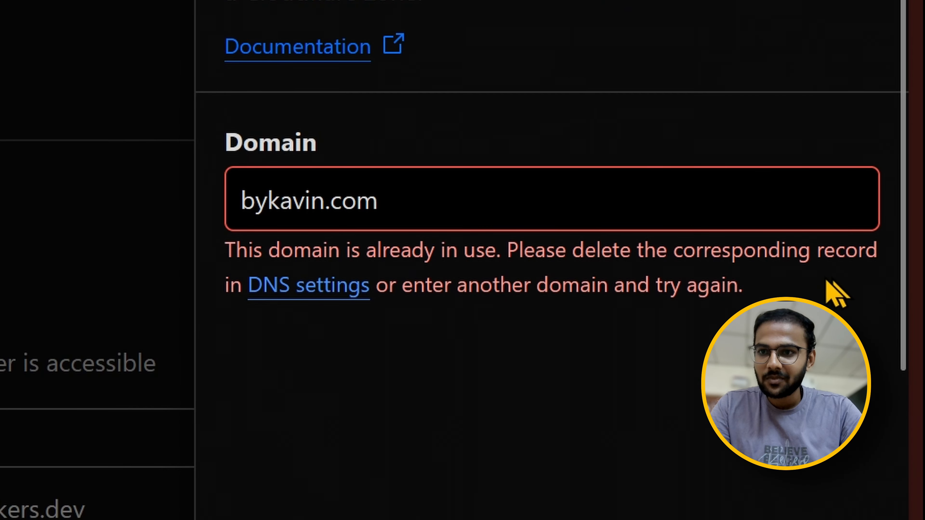
Step: Delete all existing DNS records of bykavin.com, confirming the deletion with "DELETE"
click(317, 297)
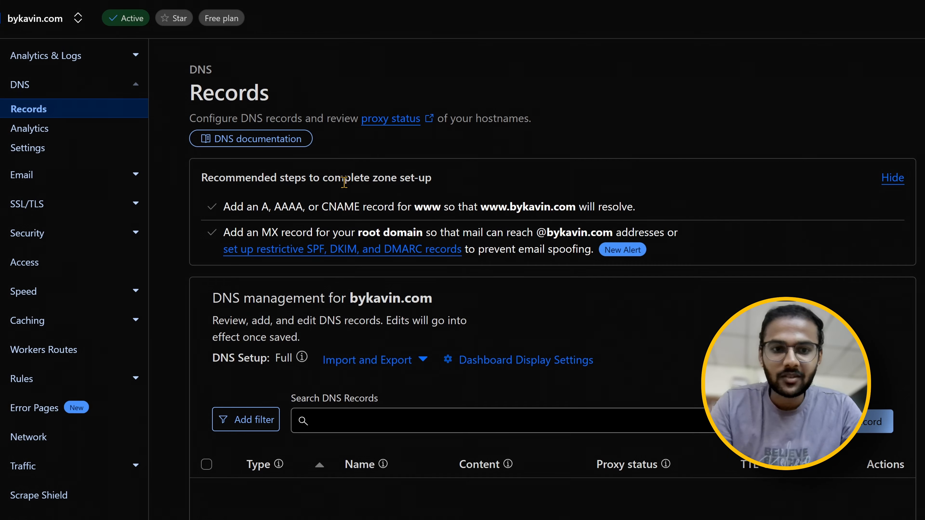
scroll(443, 337, down, 10)
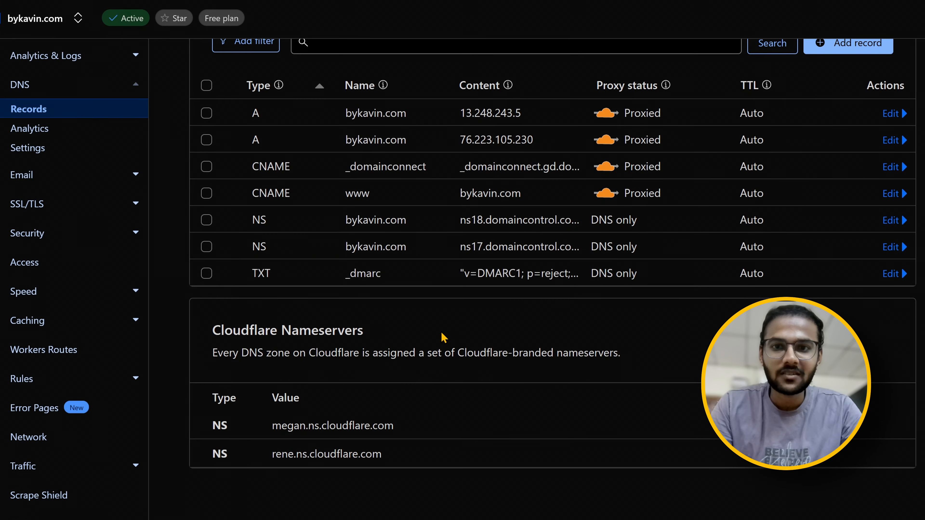
click(206, 85)
click(764, 95)
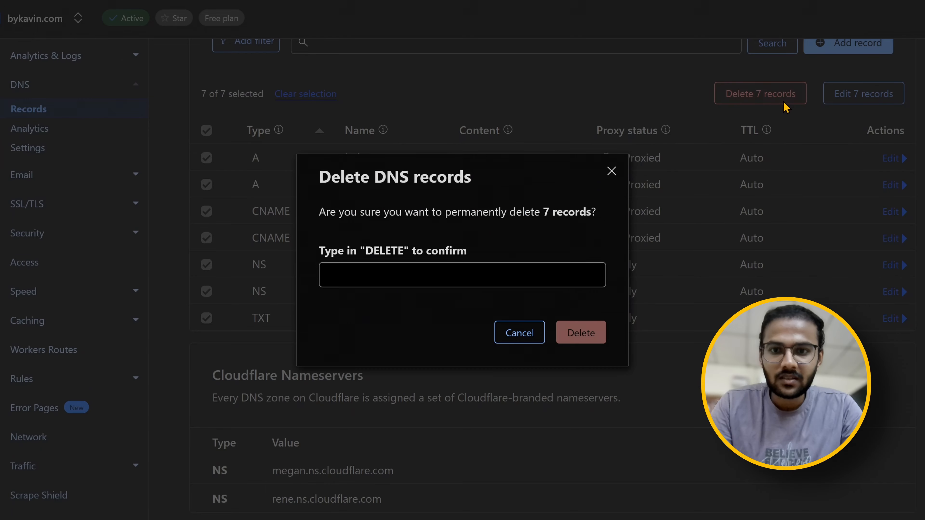
text(DELETE)
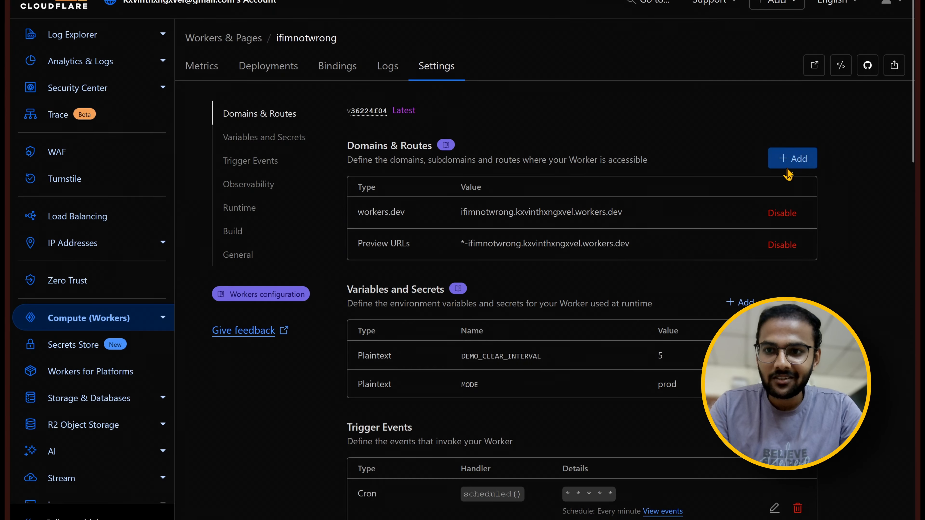
Step: Connect the custom domain bykavin.com to the ifimnotwrong Worker
click(786, 169)
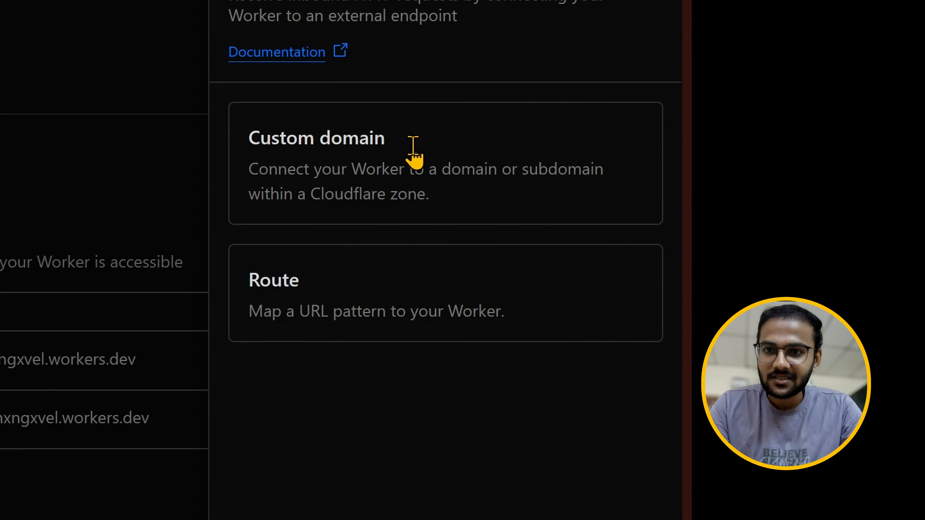
click(770, 102)
text(bykavin.com)
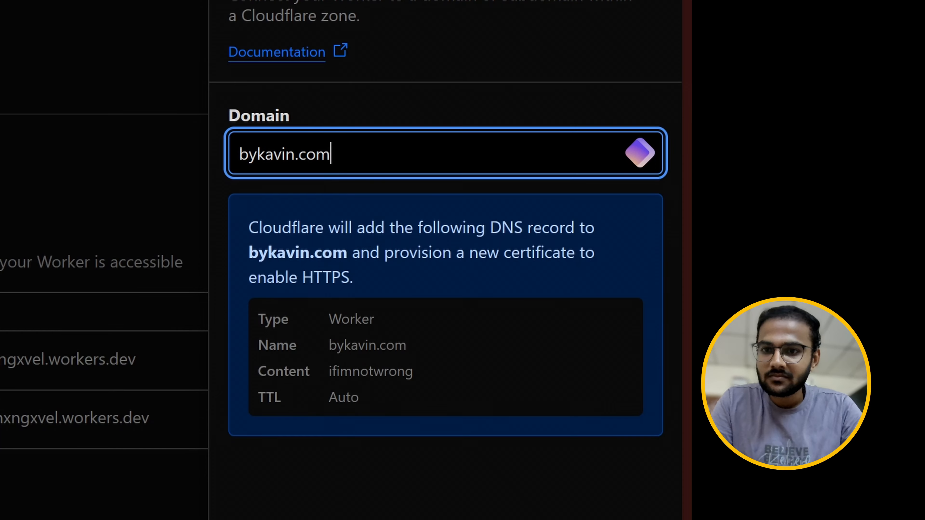
Step: Add a nerd face emoji to the end of the checklist's third item about custom domain settings
click(538, 271)
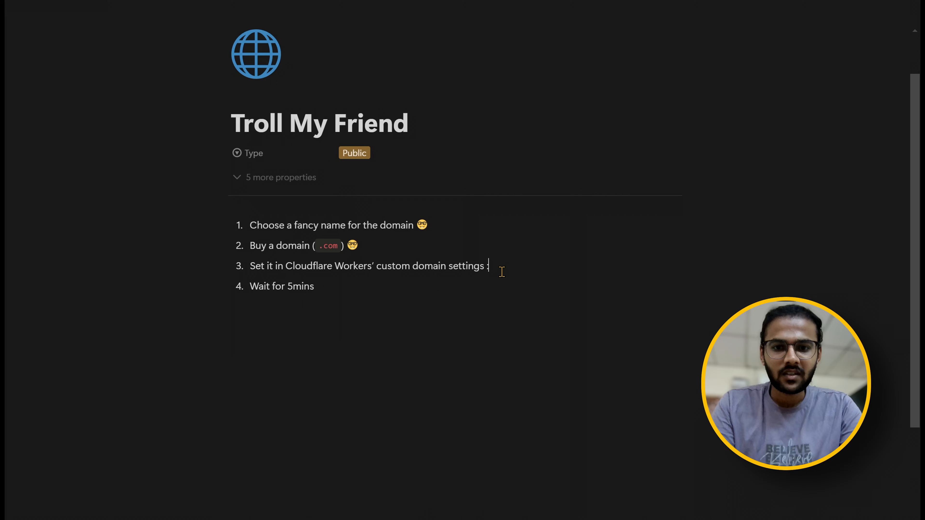
text(:ne)
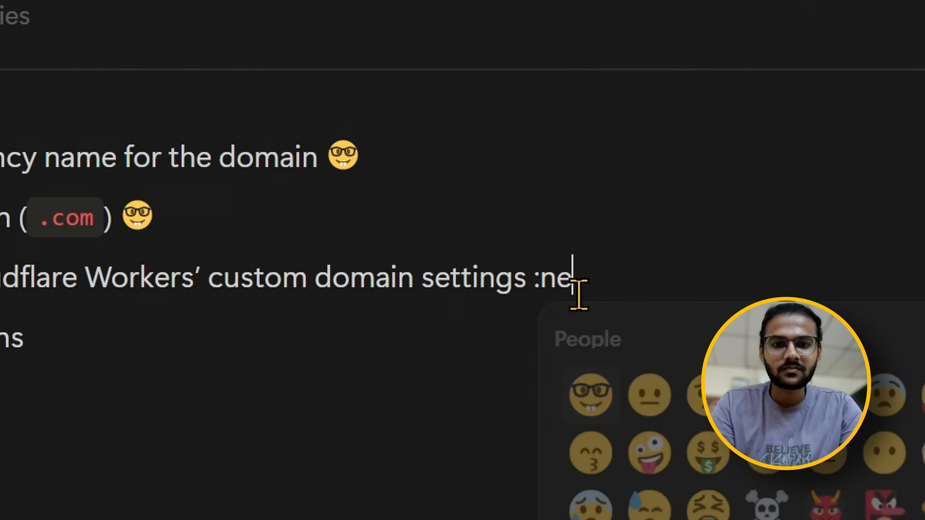
key(Return)
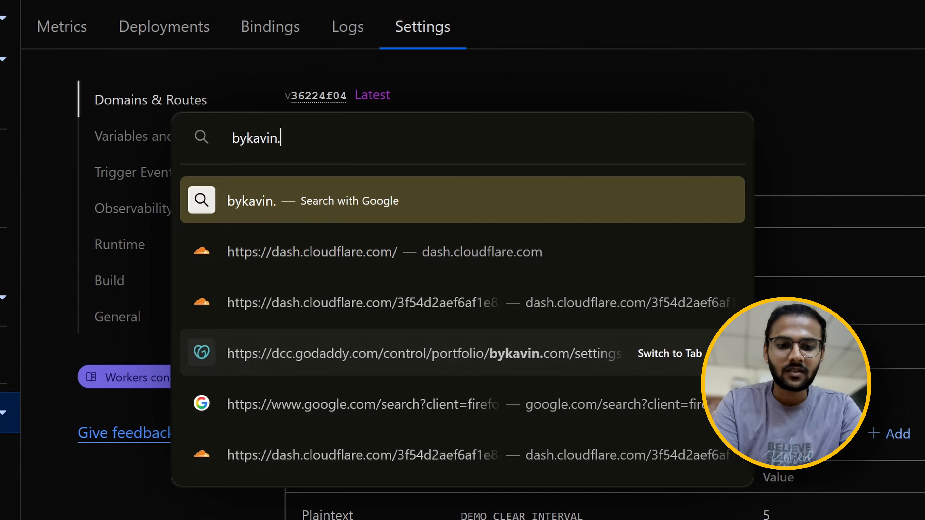
Step: Visit bykavin.com and configure a note with 1 day expiration, deletion after reading and the custom URL slug "kaasukudu"
text(.com)
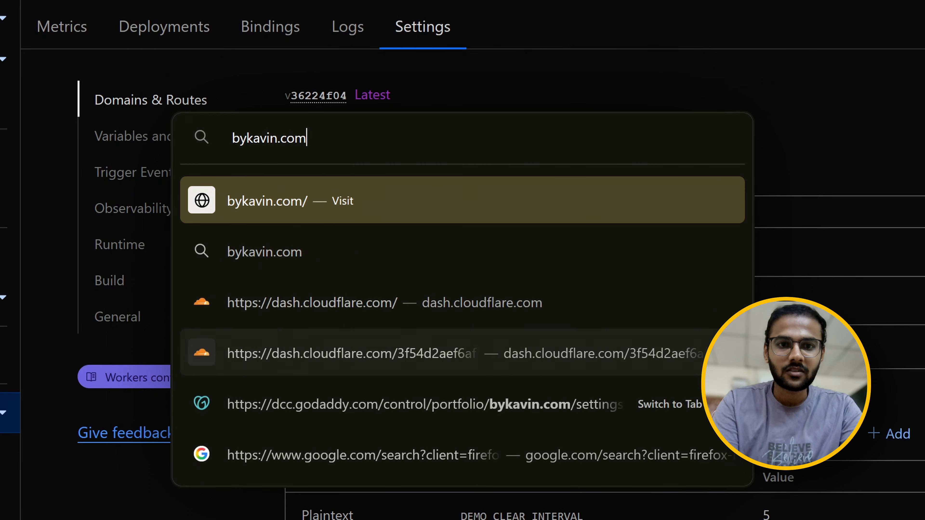
key(Return)
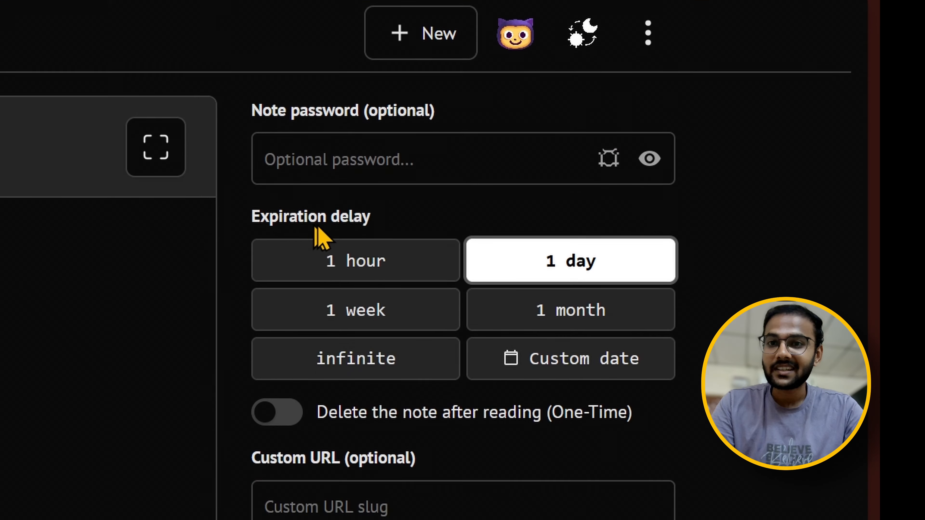
click(313, 261)
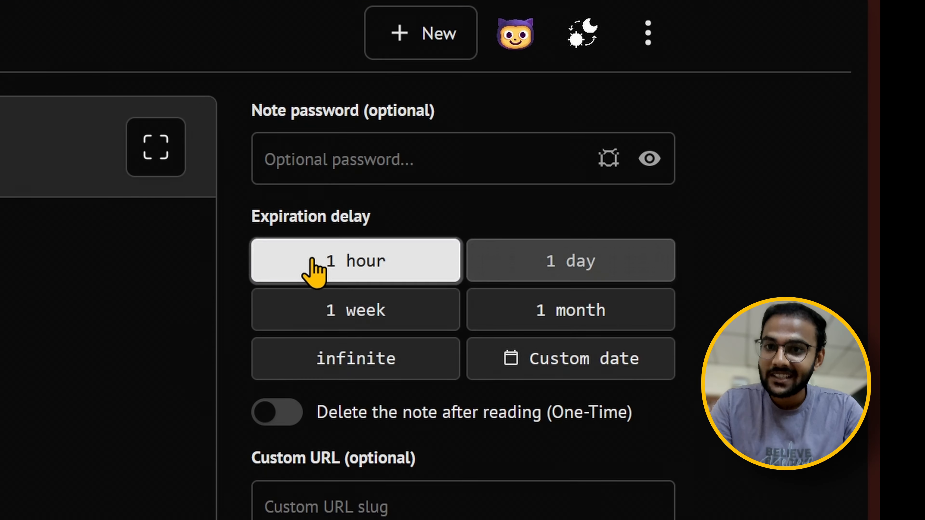
click(565, 261)
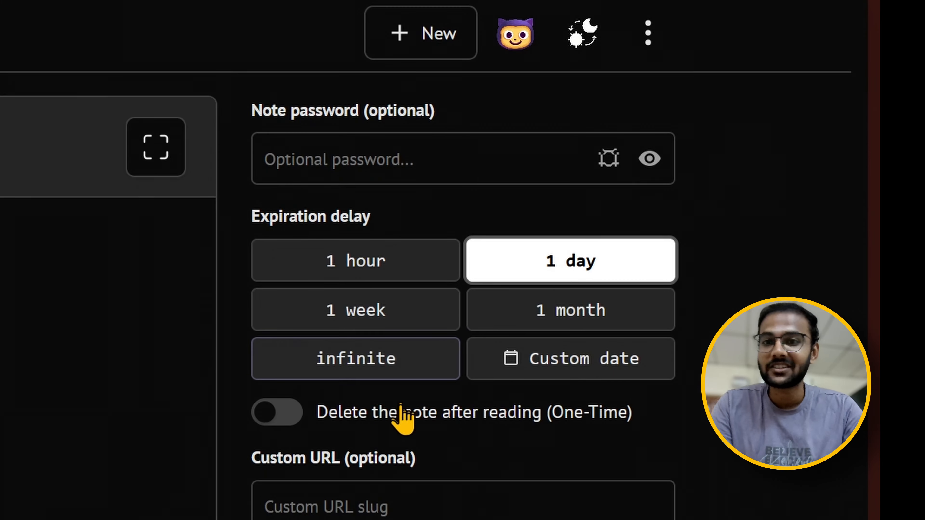
click(315, 417)
scroll(382, 258, down, 5)
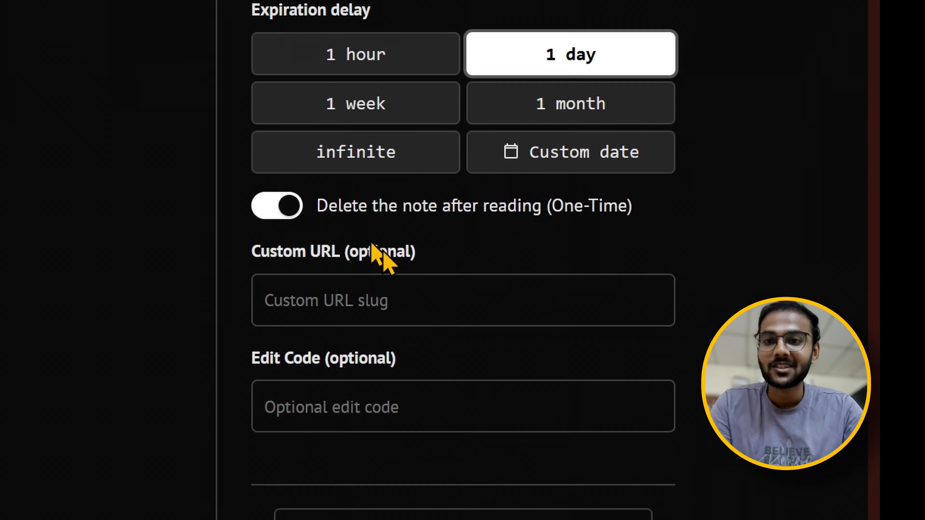
click(420, 288)
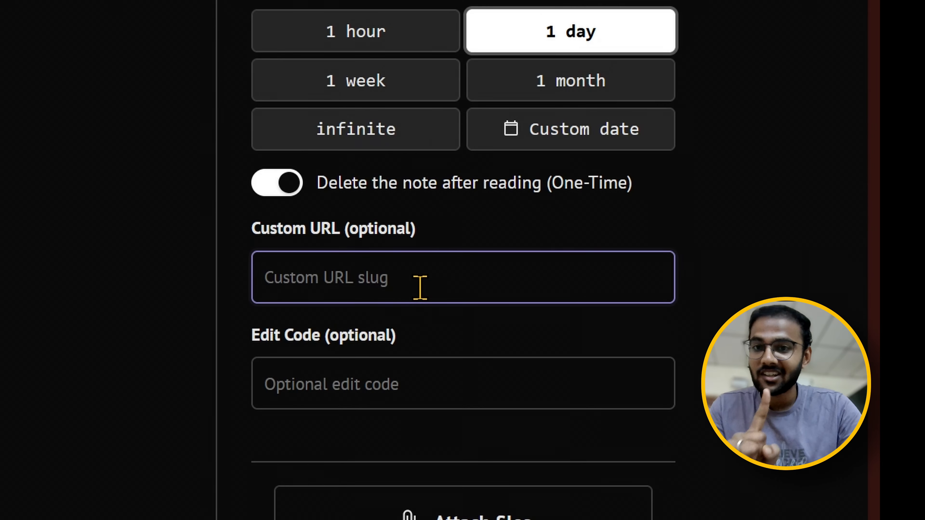
text(kaasukudu)
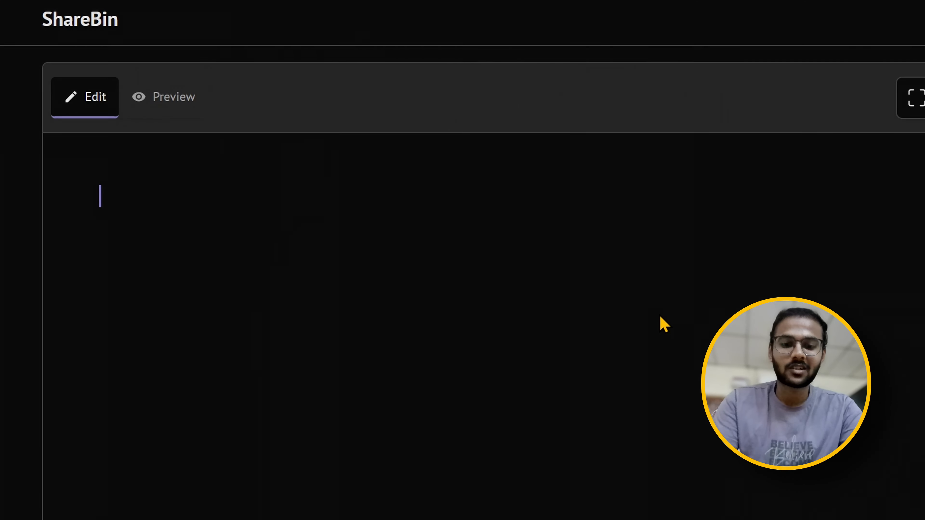
Step: Write the note "machan oru 1200rs kudu da itha domain vangitan", view its one-time content and reload the page
text(machan oru 1200rs kudu da itha domain vangitan)
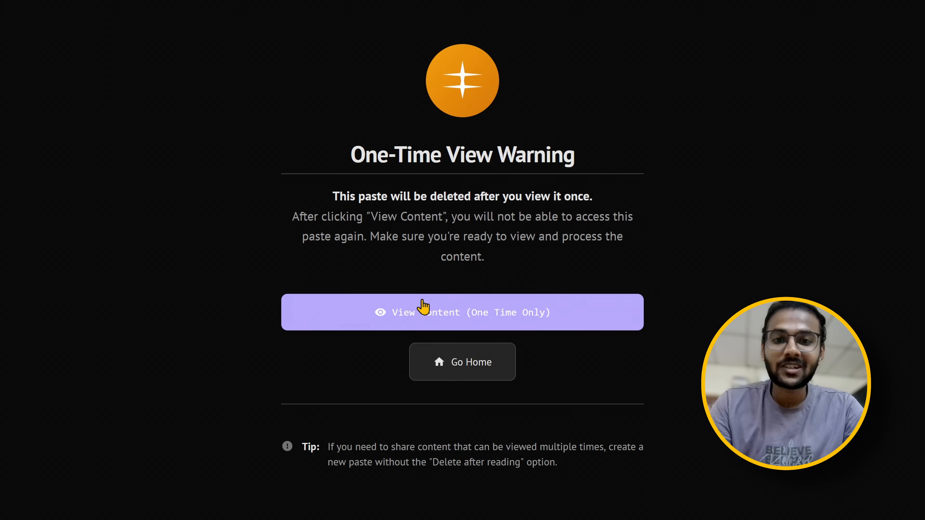
click(460, 316)
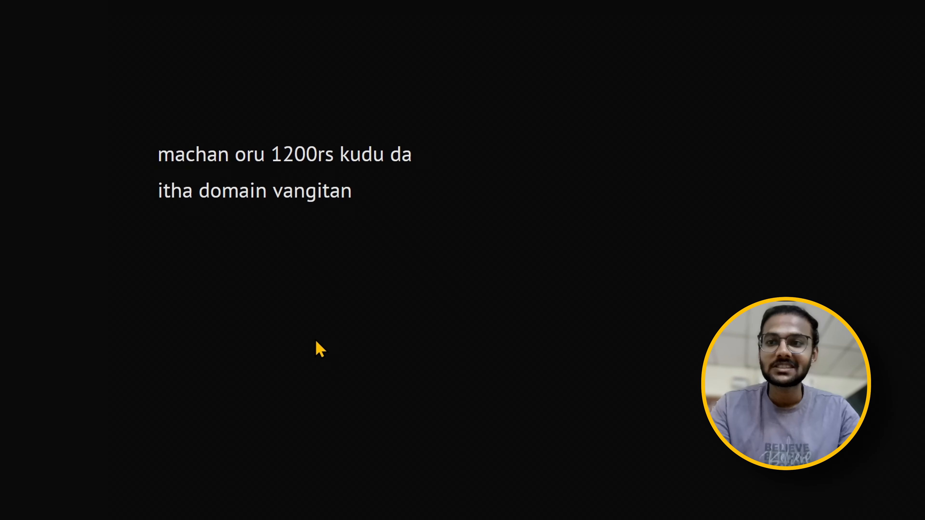
key(ctrl+r)
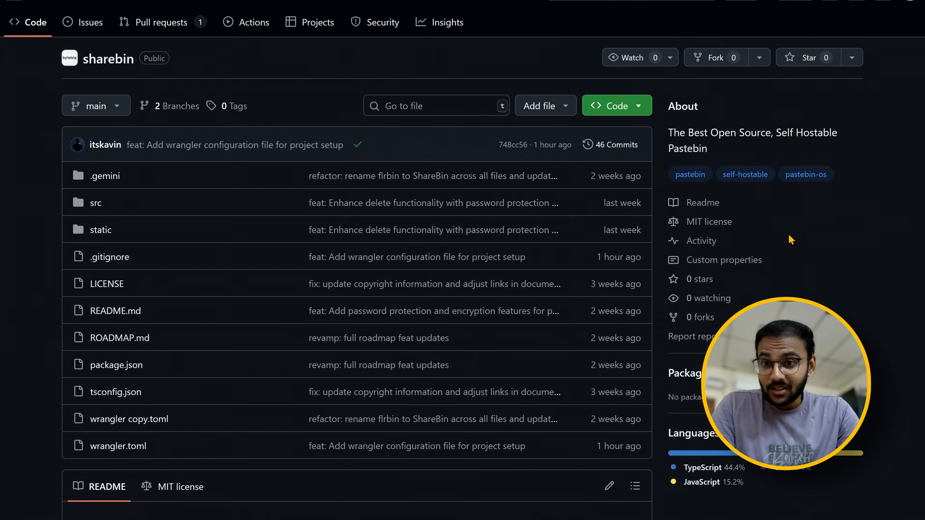
Step: Look through the story and feature list in the ShareBin repository's README on GitHub
scroll(791, 239, down, 15)
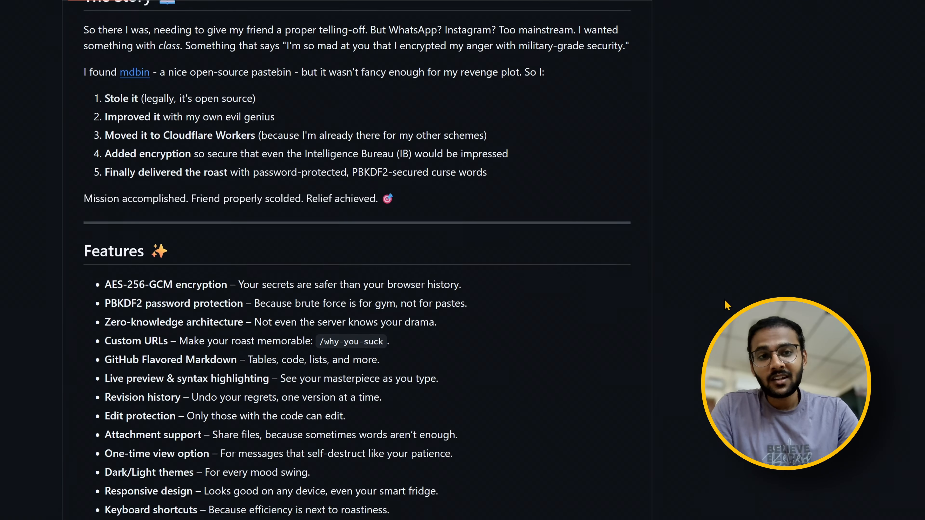
Step: Examine the README's feature list and highlight the "AES-256-GCM encryption" entry
scroll(726, 304, down, 8)
scroll(726, 304, up, 12)
scroll(726, 304, down, 3)
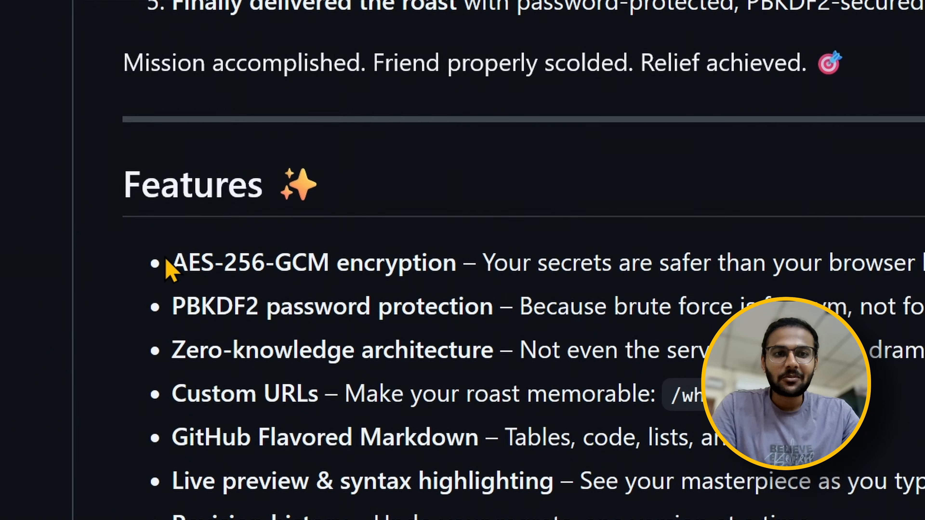
drag(171, 263, 452, 263)
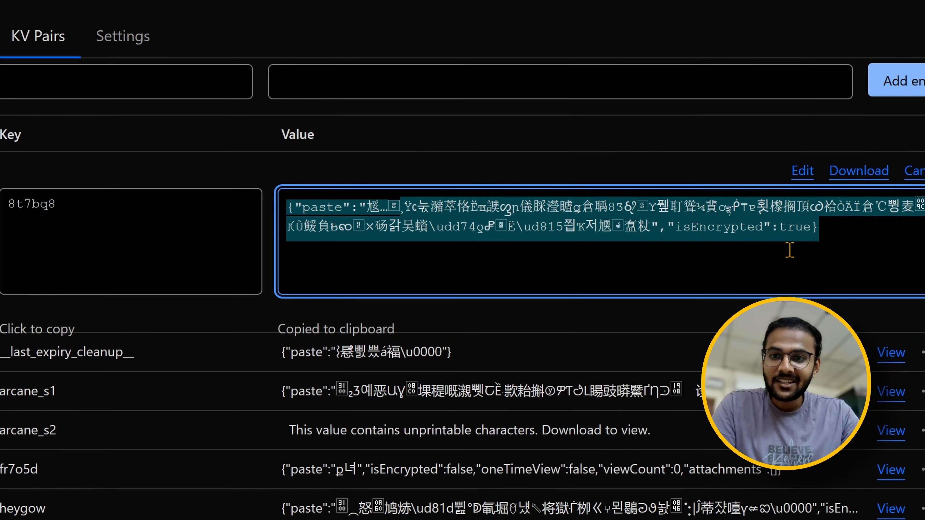
Step: Inspect the stored paste value of the key 8t7bq8 in Cloudflare's KV pairs by selecting its encrypted text
click(788, 250)
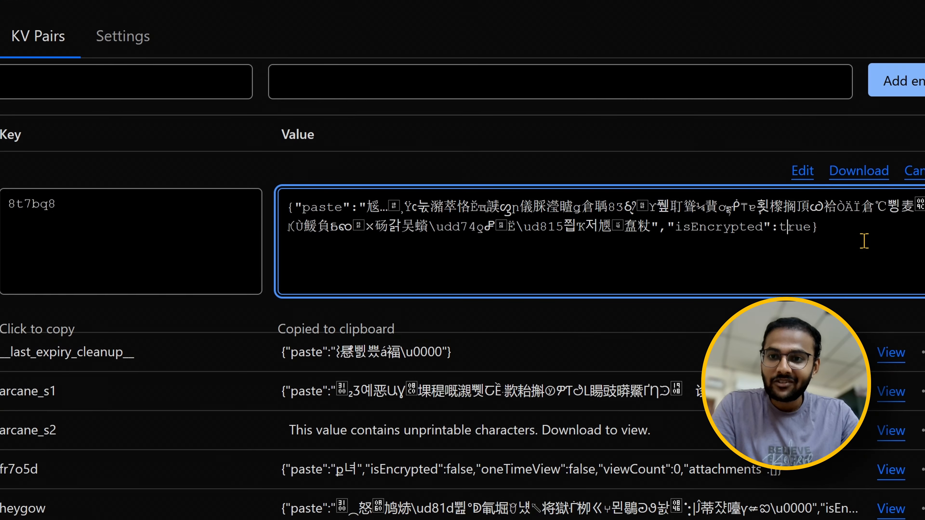
drag(868, 240, 299, 201)
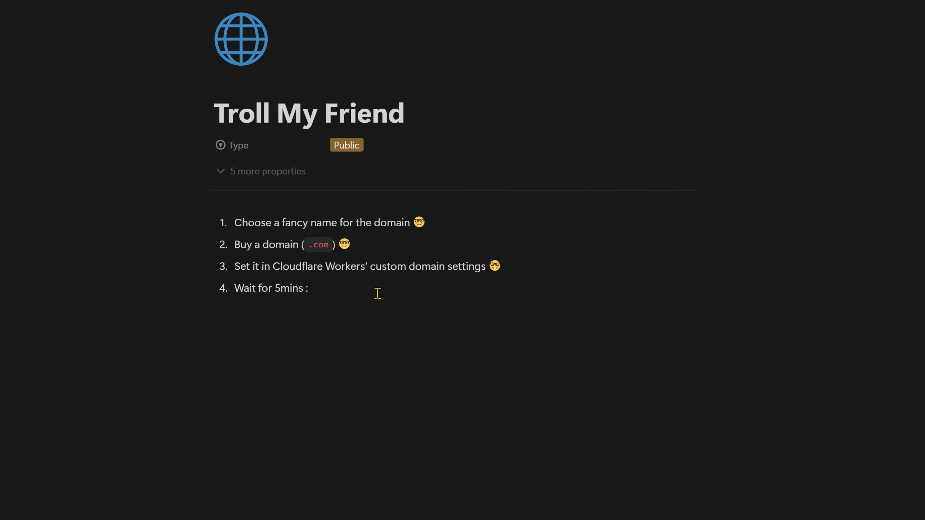
Step: In the Troll My Friend page, add a nerd face emoji after "Wait for 5mins" in the checklist and start a fifth list item
text(ne)
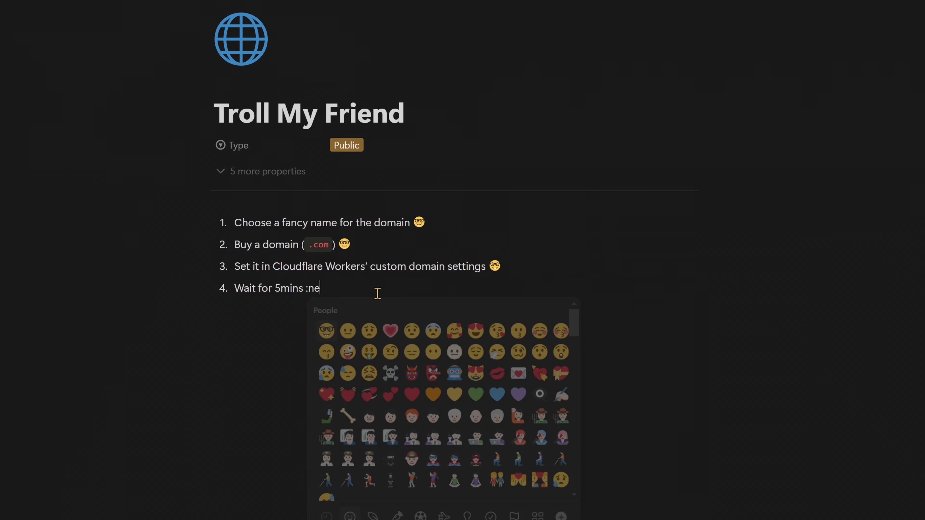
key(Return)
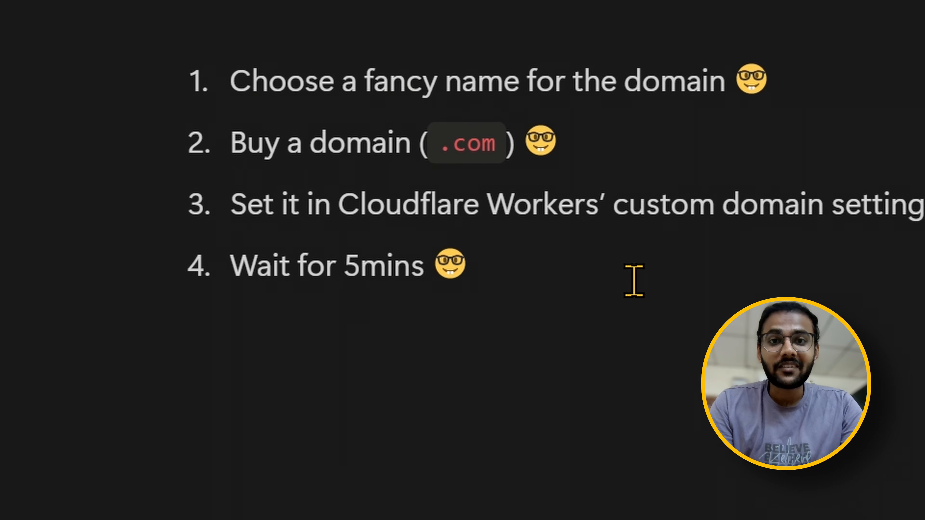
key(Return)
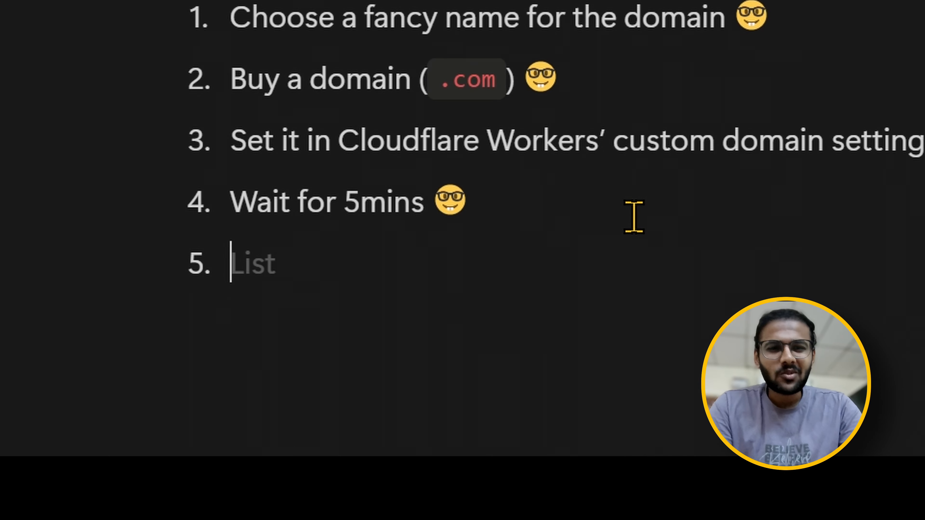